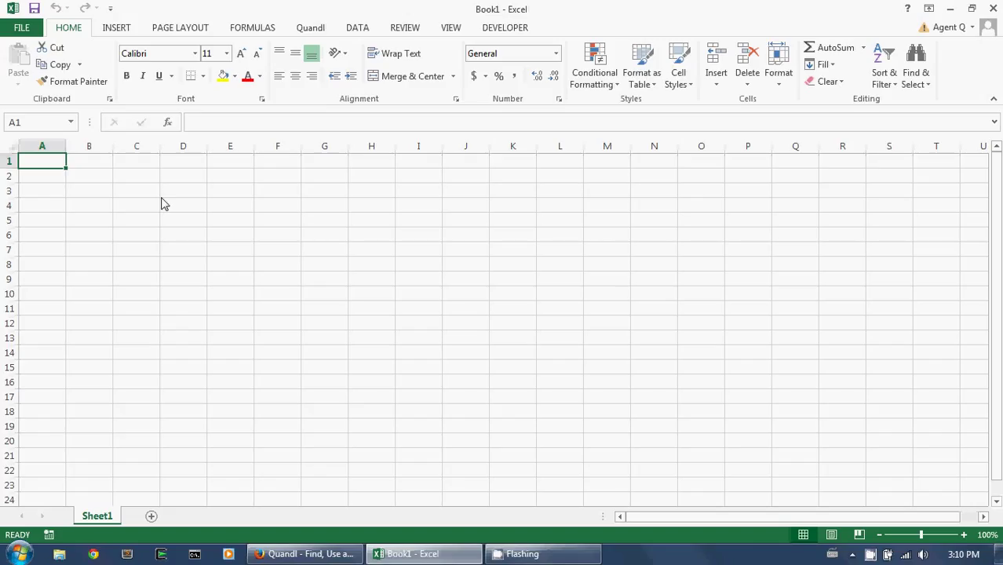
# Leave the empty Book1 workbook and switch to the Quandl page in Firefox.
pyautogui.press('Down')
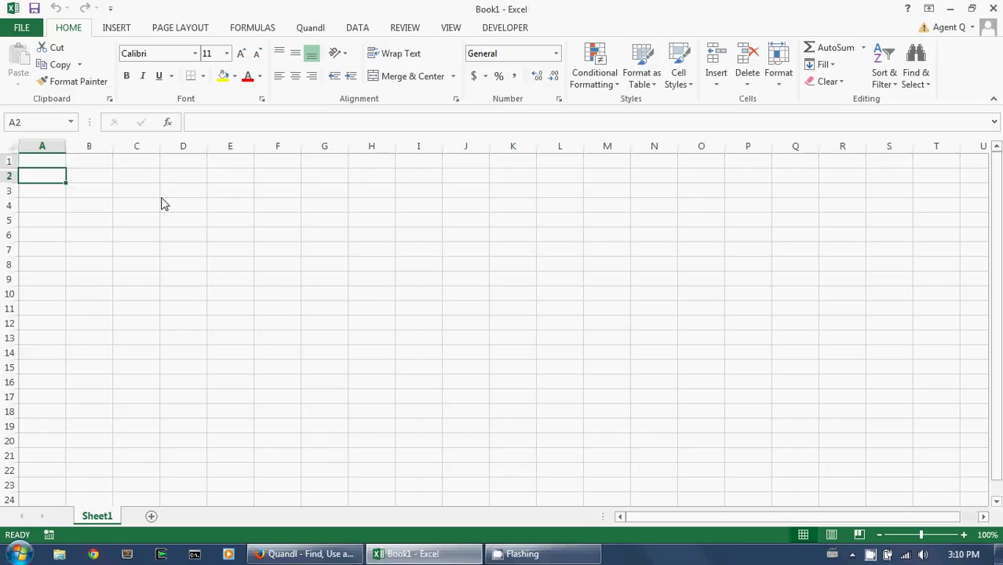
pyautogui.press('Right')
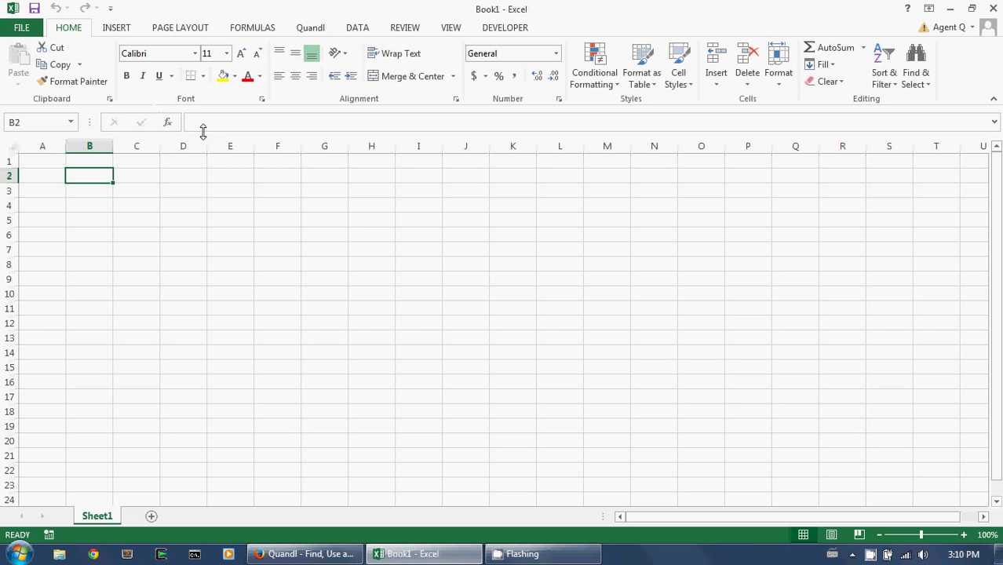
pyautogui.click(330, 554)
# Download the Dow Jones Ind Avg constituents CSV from Quandl's Stock Index Constituents list and open it in Excel.
pyautogui.scroll(5, 157, 290)
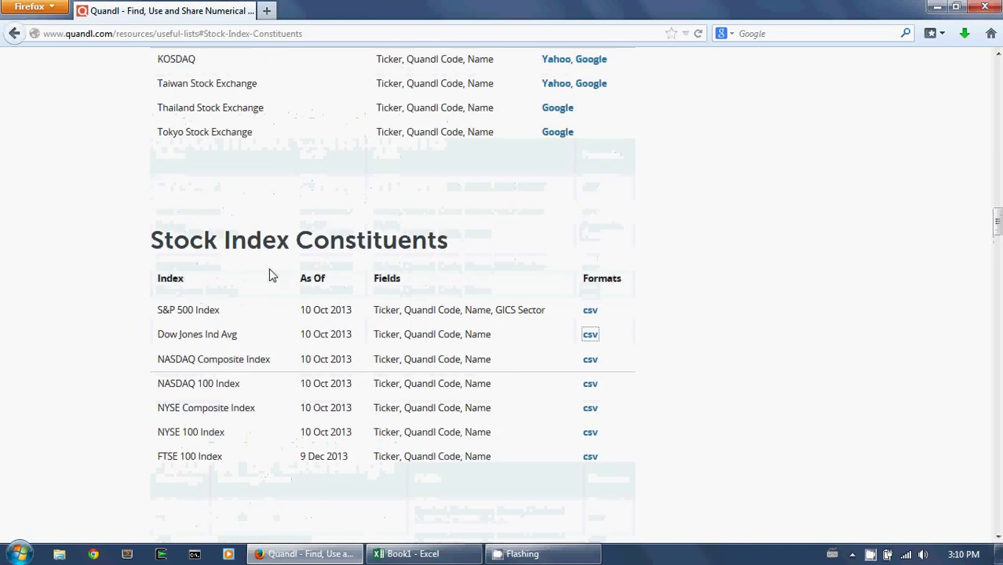
pyautogui.moveTo(996, 221); pyautogui.dragTo(996, 71)
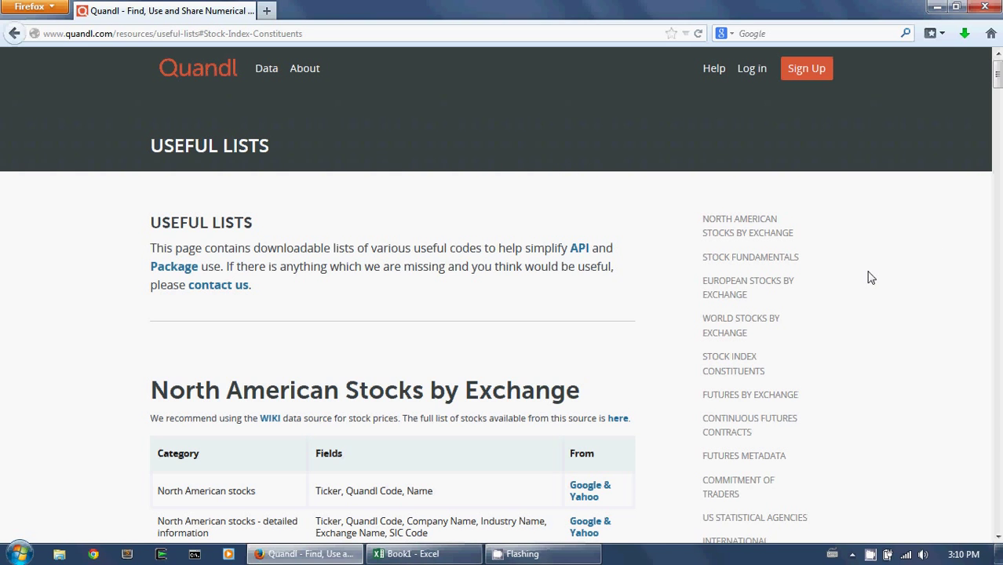
pyautogui.click(730, 365)
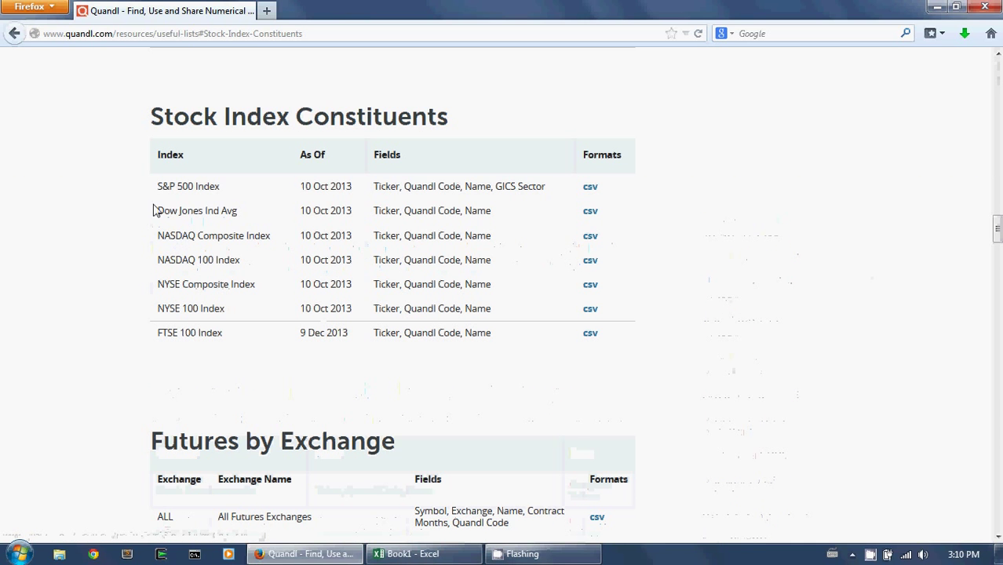
pyautogui.click(590, 211)
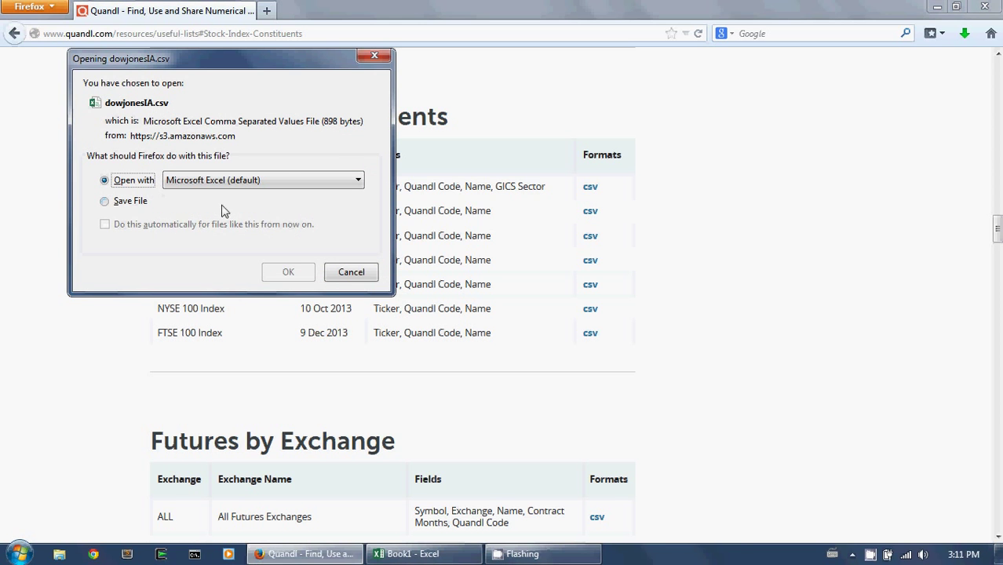
pyautogui.click(303, 275)
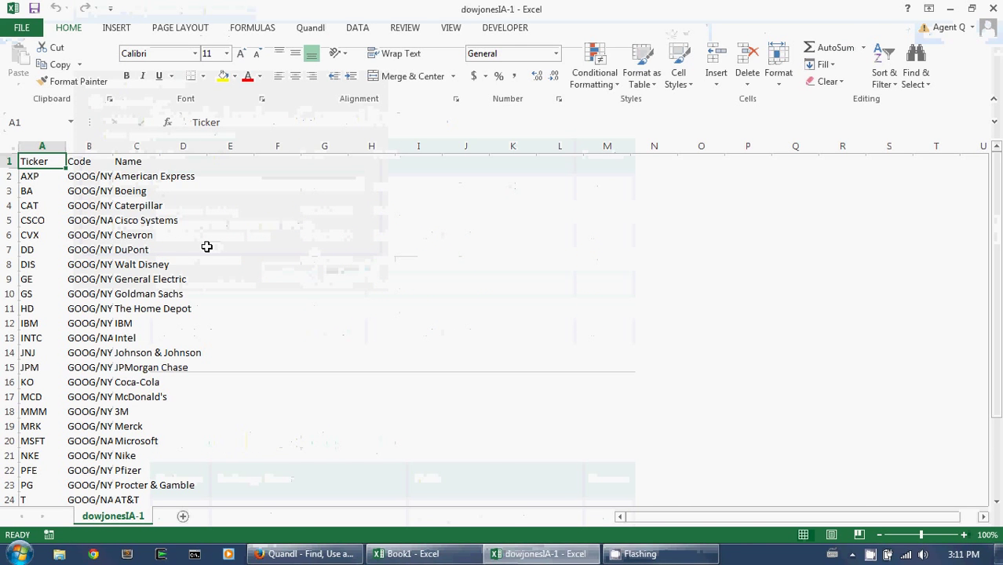
# Make the Ticker, Code and Name headers in A1:C1 bold.
pyautogui.moveTo(35, 161); pyautogui.dragTo(137, 161)
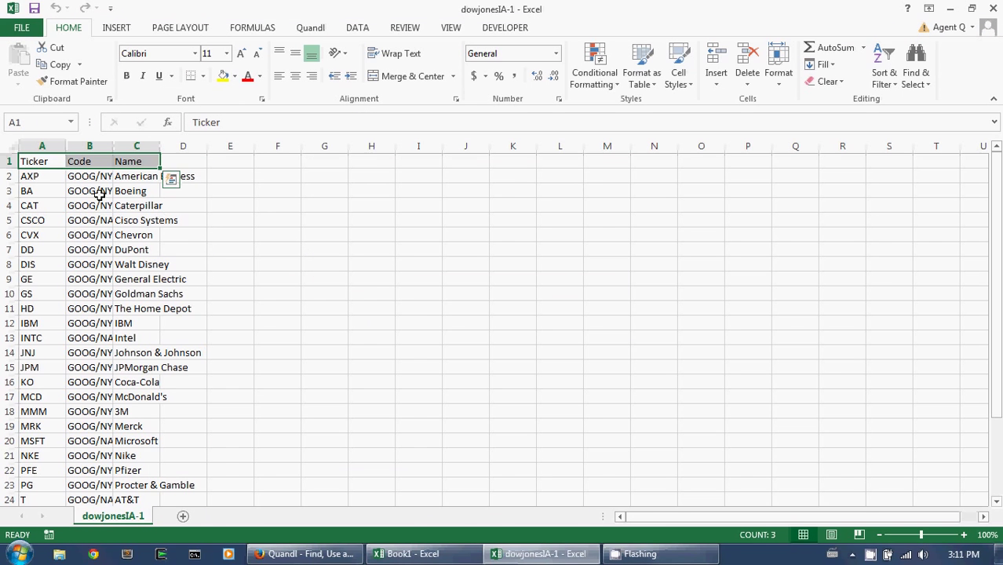
pyautogui.hotkey('ctrl', 'b')
pyautogui.click(81, 162)
pyautogui.press('Left')
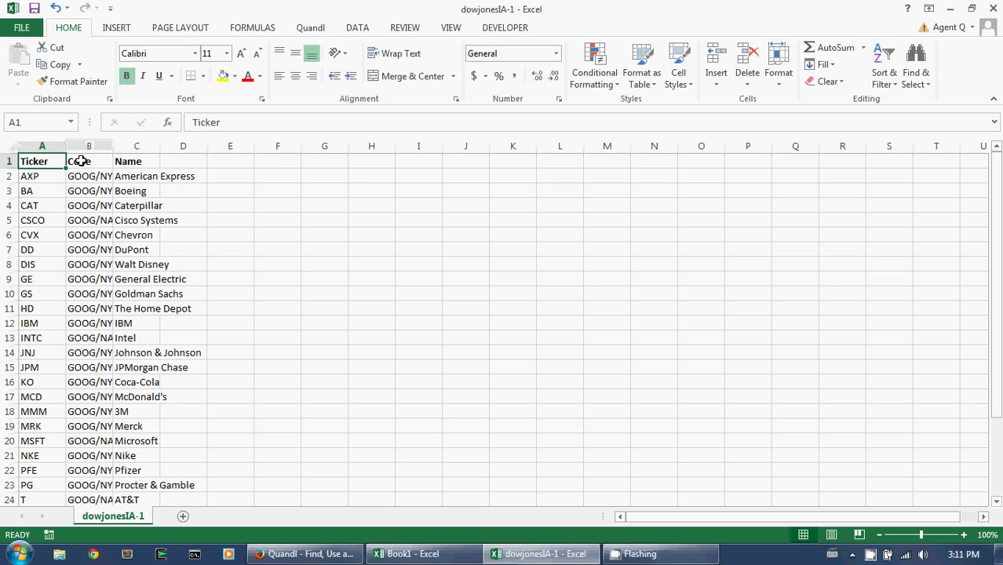
# Widen column B and autofit column C so full codes and company names show.
pyautogui.moveTo(113, 146); pyautogui.dragTo(173, 147)
pyautogui.doubleClick(221, 147)
pyautogui.click(289, 163)
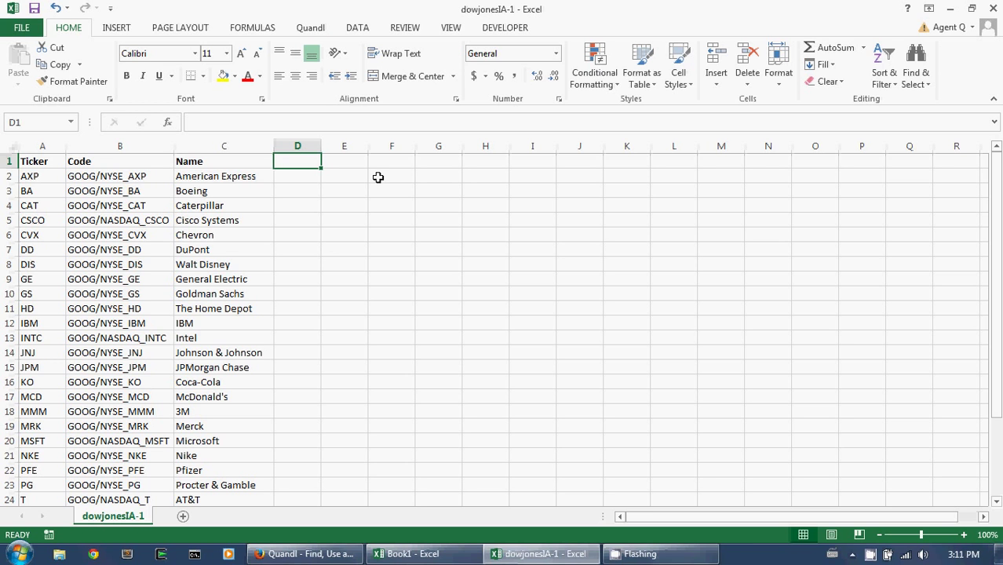
# Enter =B2&"/4" in D2, autofit column D, and fill it down to row 31.
pyautogui.press('Down')
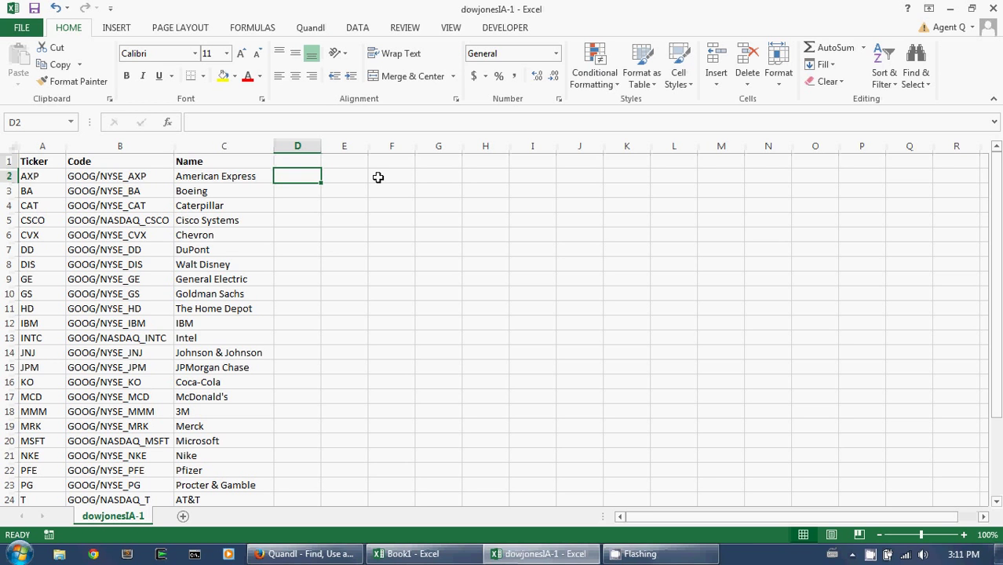
pyautogui.write('=')
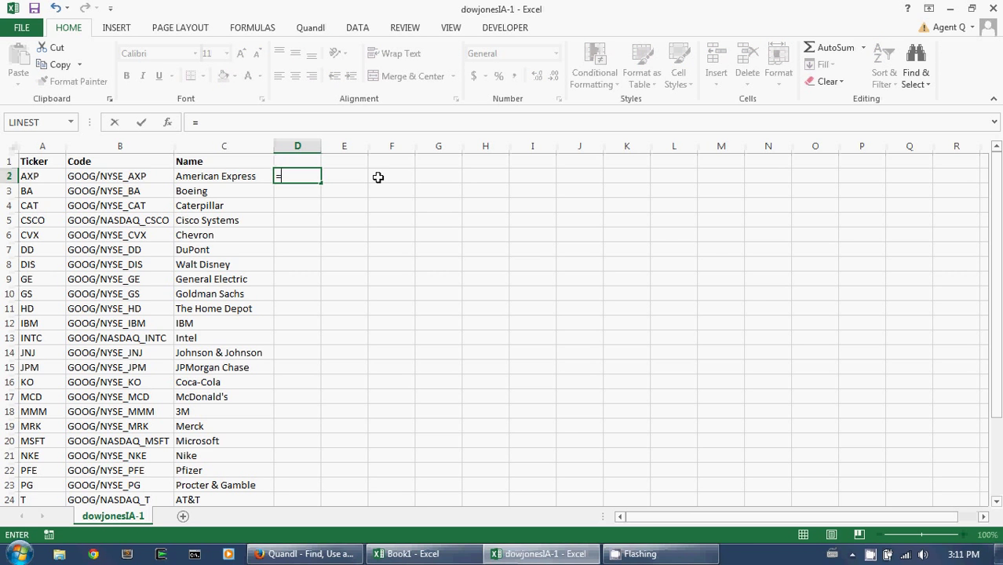
pyautogui.press('Left')
pyautogui.press('Left')
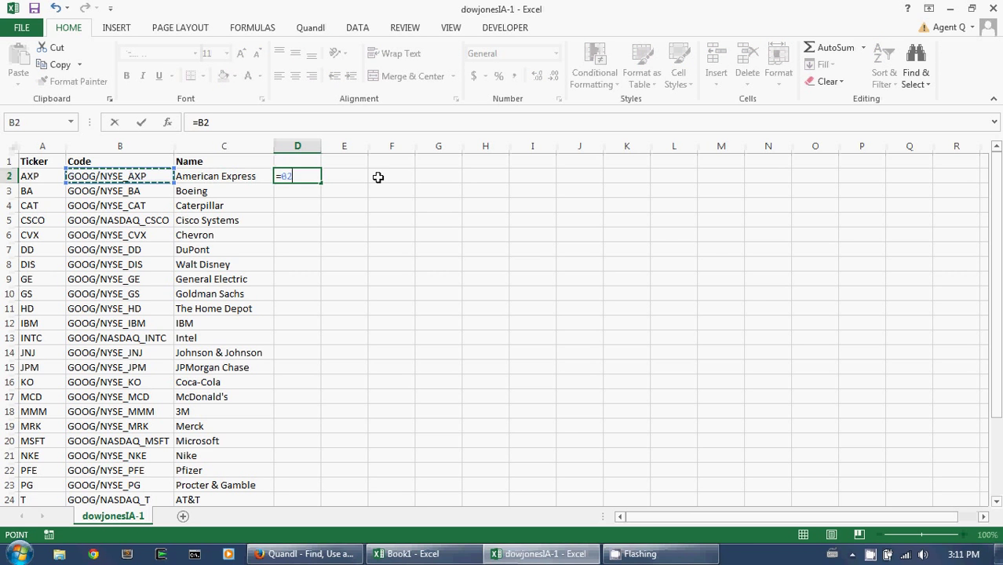
pyautogui.write('&"/4')
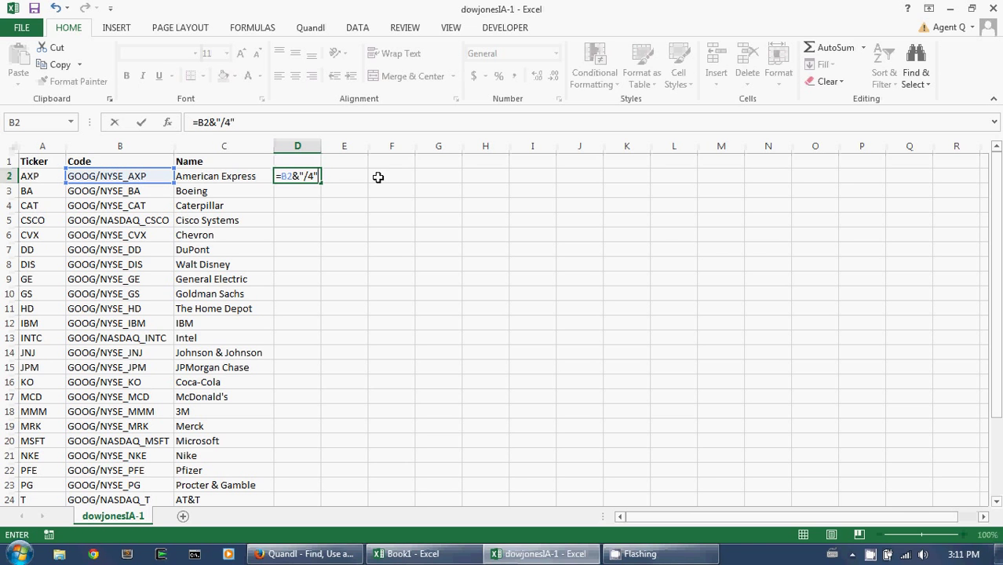
pyautogui.write('"')
pyautogui.press('Return')
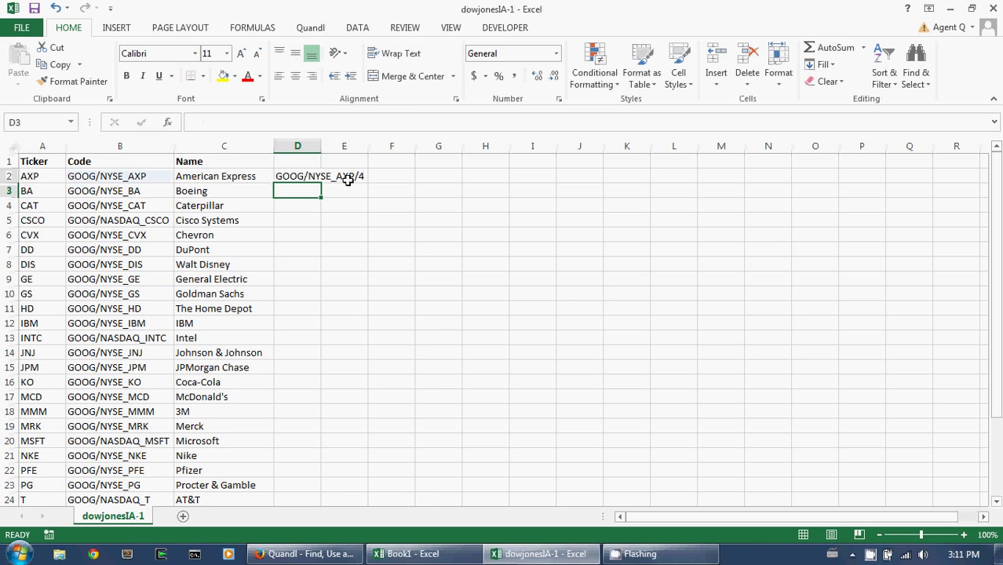
pyautogui.doubleClick(321, 146)
pyautogui.click(338, 176)
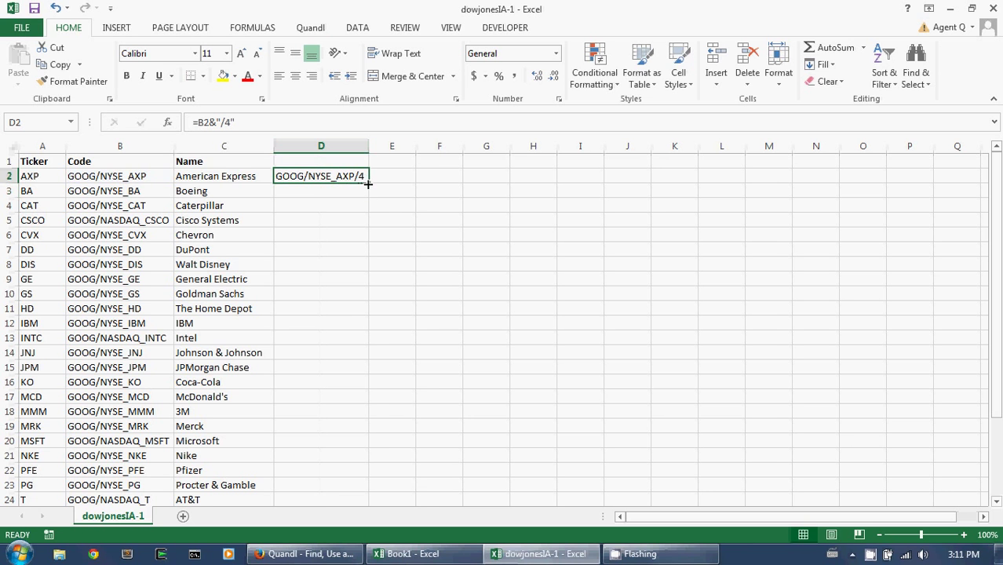
pyautogui.doubleClick(368, 183)
# Add a bold 'Quandl Code' header in D1.
pyautogui.click(291, 158)
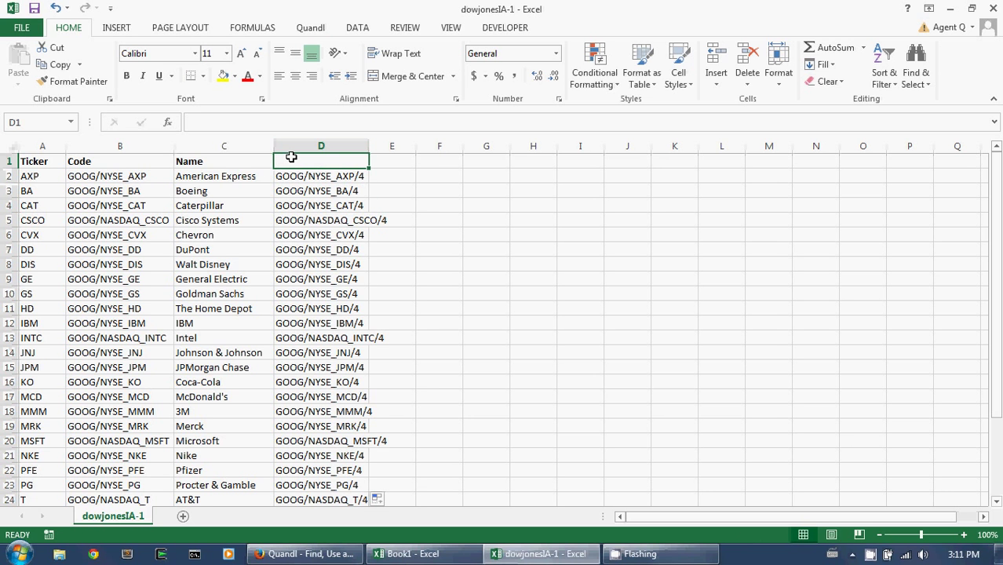
pyautogui.write('Quandl Co')
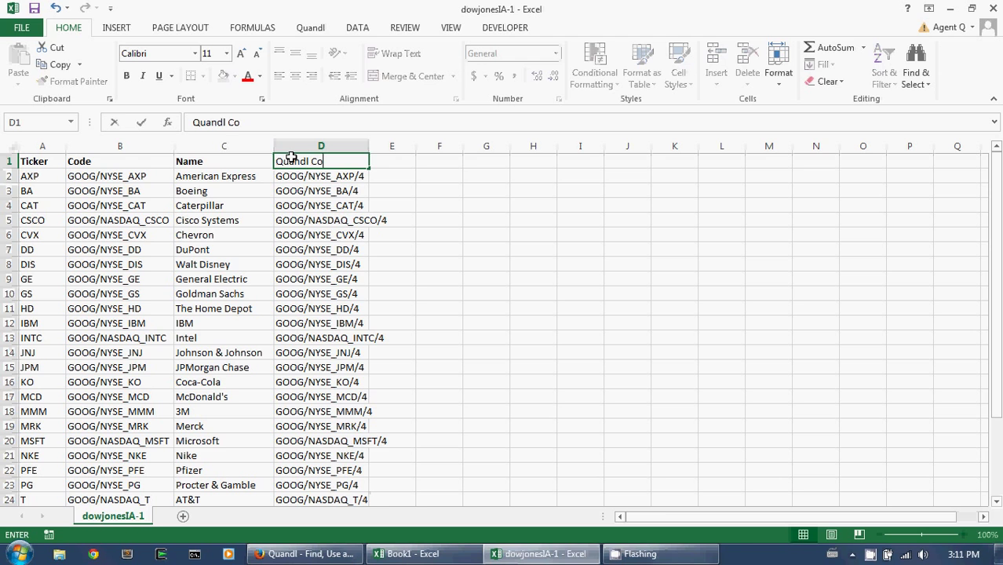
pyautogui.write('de')
pyautogui.press('Return')
pyautogui.click(292, 158)
pyautogui.hotkey('ctrl', 'b')
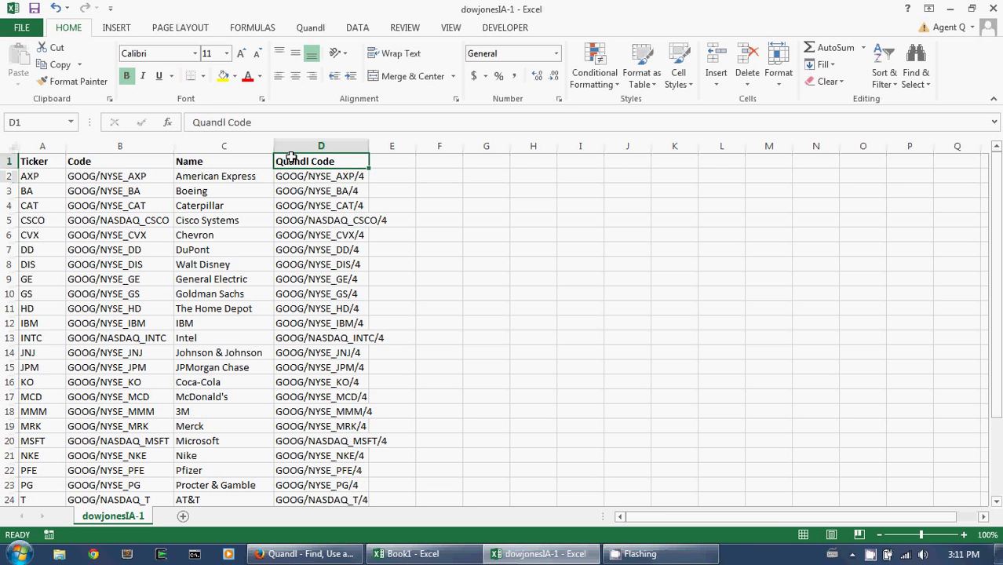
# Fill the Quandl codes in D2:D31 with yellow.
pyautogui.press('Down')
pyautogui.hotkey('shift', 'Down')
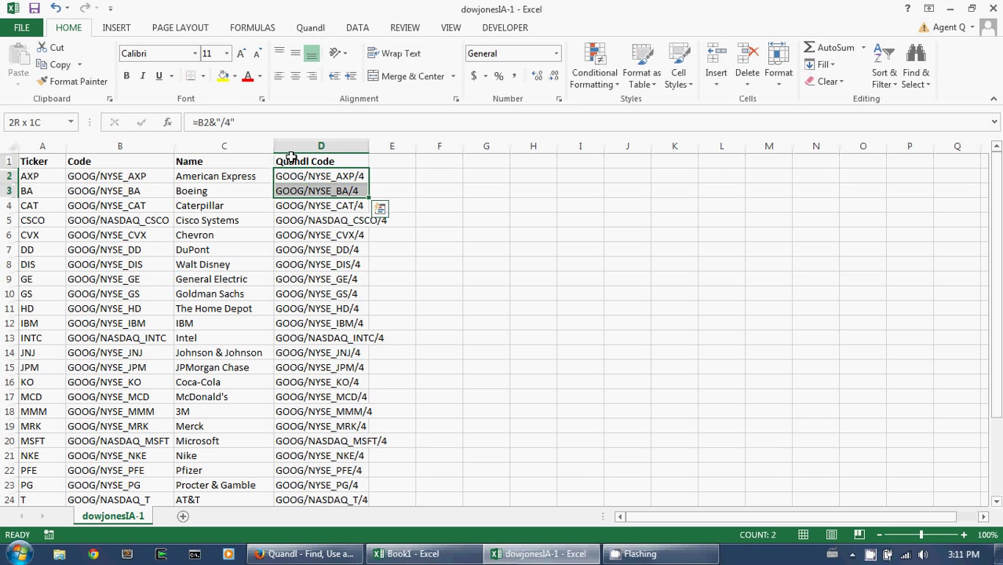
pyautogui.hotkey('shift', 'Down')
pyautogui.hotkey('shift', 'Down')
pyautogui.hotkey('ctrl', 'shift', 'Down')
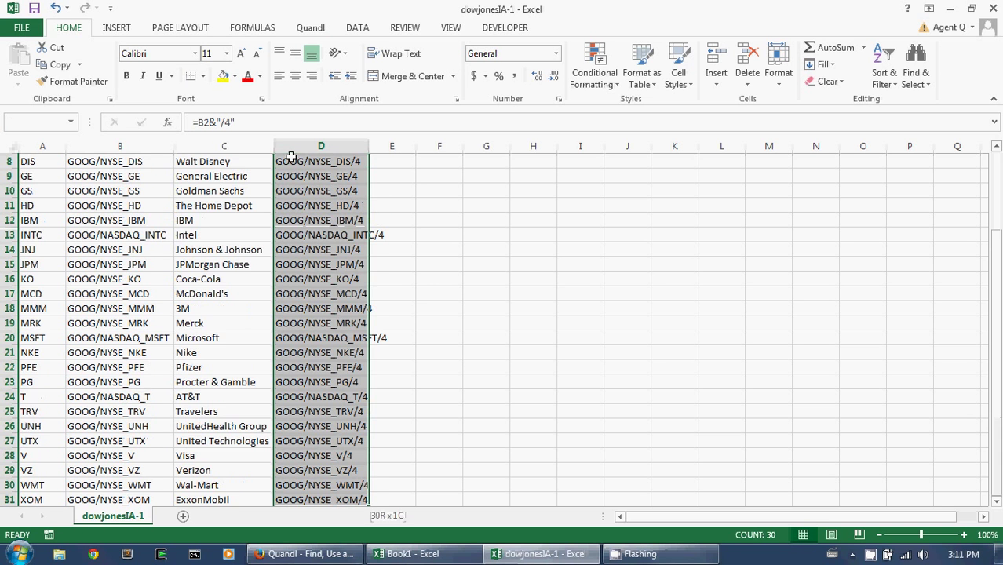
pyautogui.click(223, 76)
pyautogui.scroll(3, 291, 225)
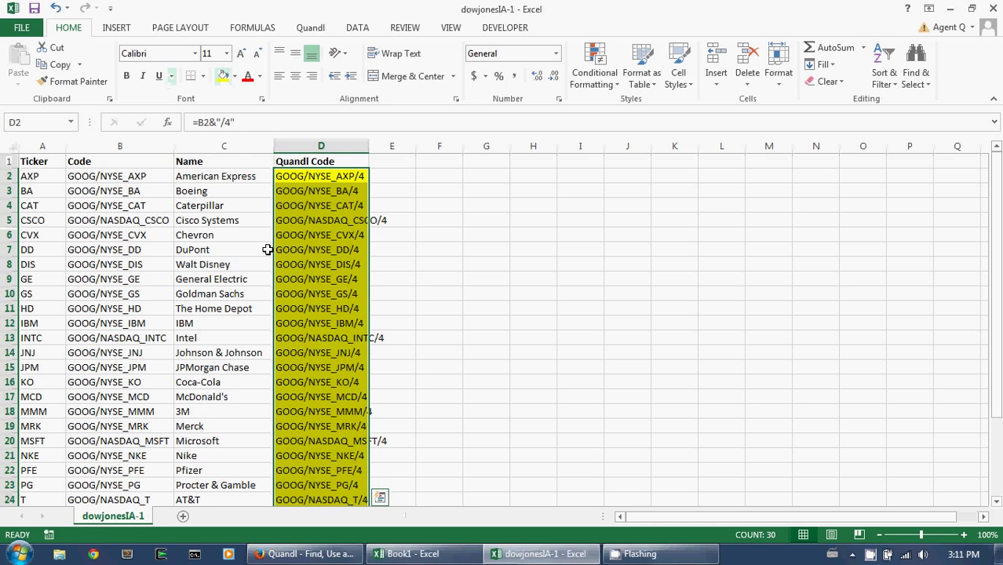
pyautogui.press('Up')
pyautogui.press('Down')
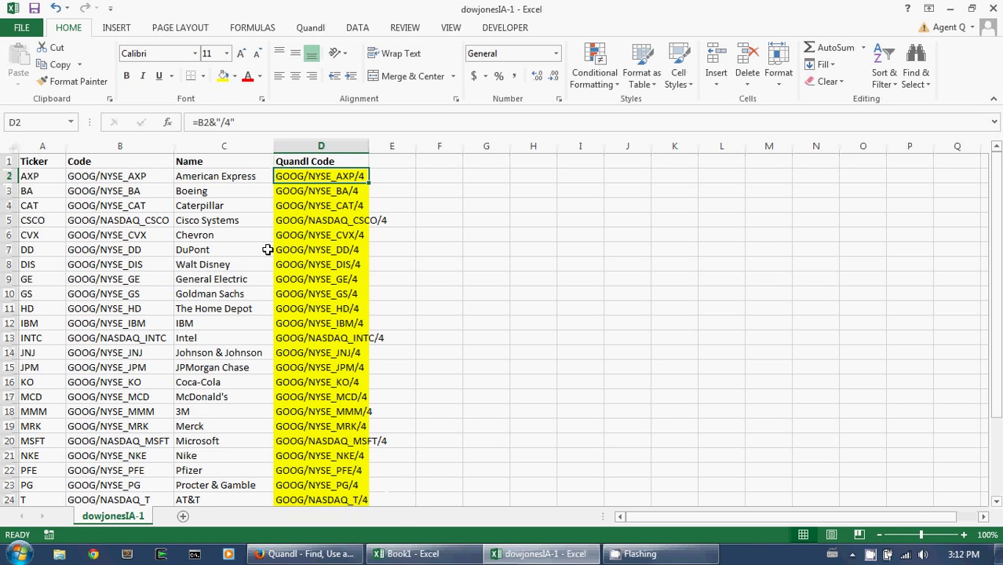
pyautogui.press('Down')
pyautogui.press('Up')
pyautogui.hotkey('shift', 'Down')
pyautogui.hotkey('ctrl', 'shift', 'Down')
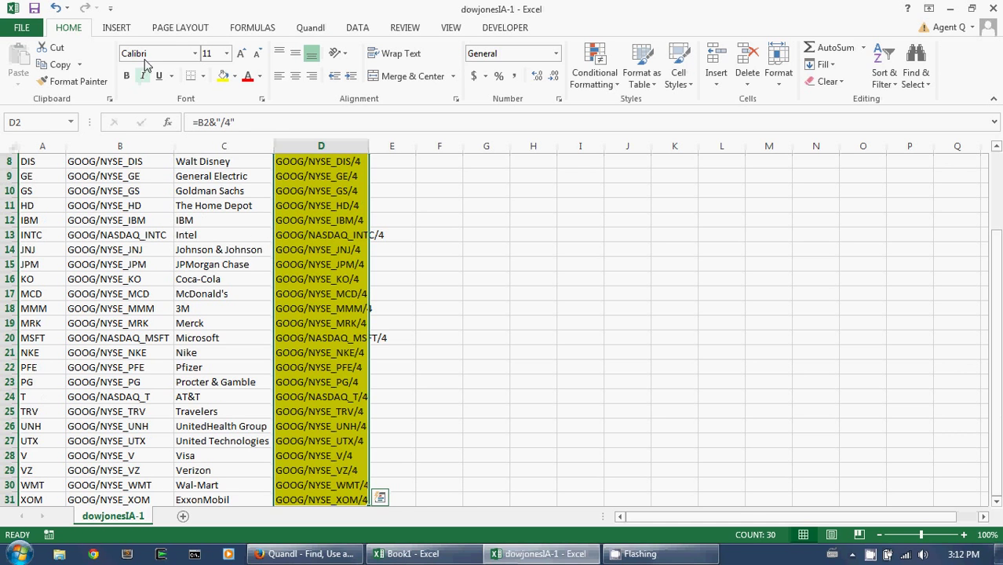
pyautogui.click(302, 30)
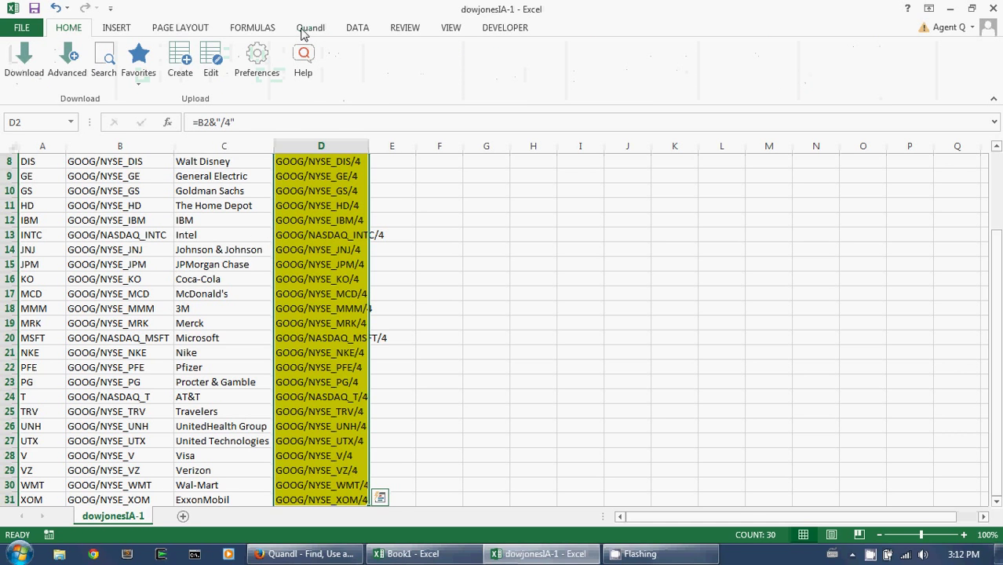
# Run a Quandl Advanced download with Dates 1 day, daily frequency and % change values.
pyautogui.click(68, 60)
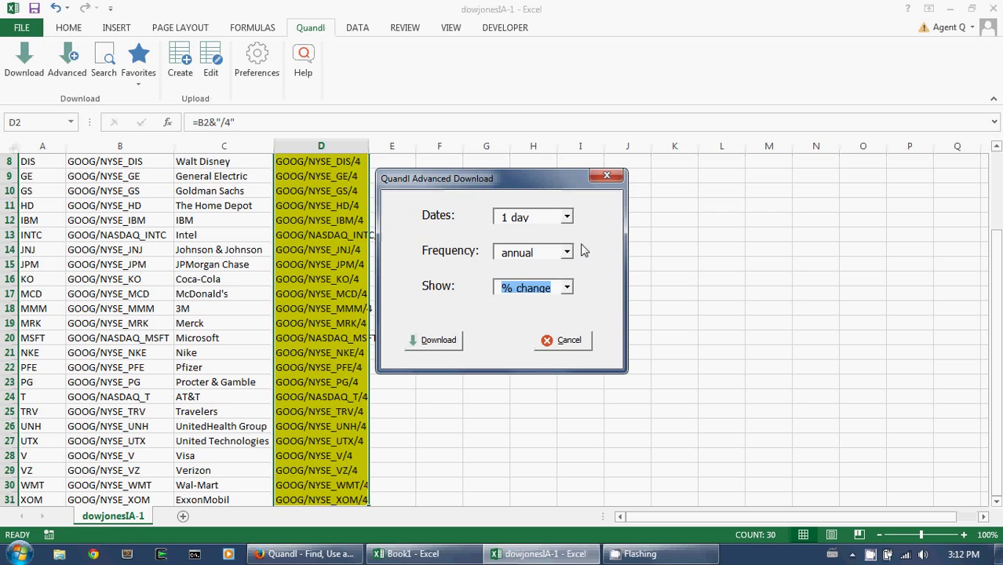
pyautogui.click(567, 218)
pyautogui.click(584, 216)
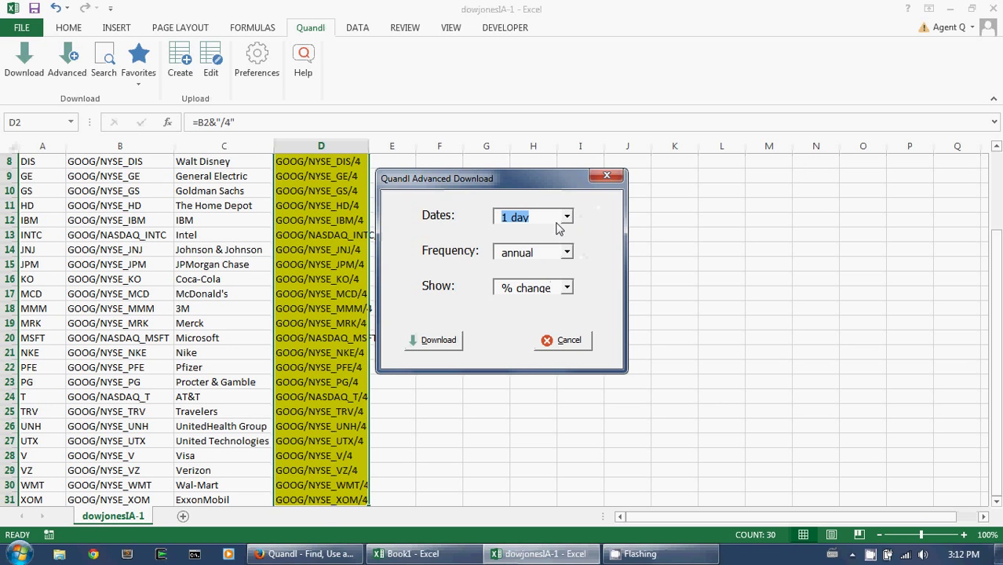
pyautogui.click(566, 252)
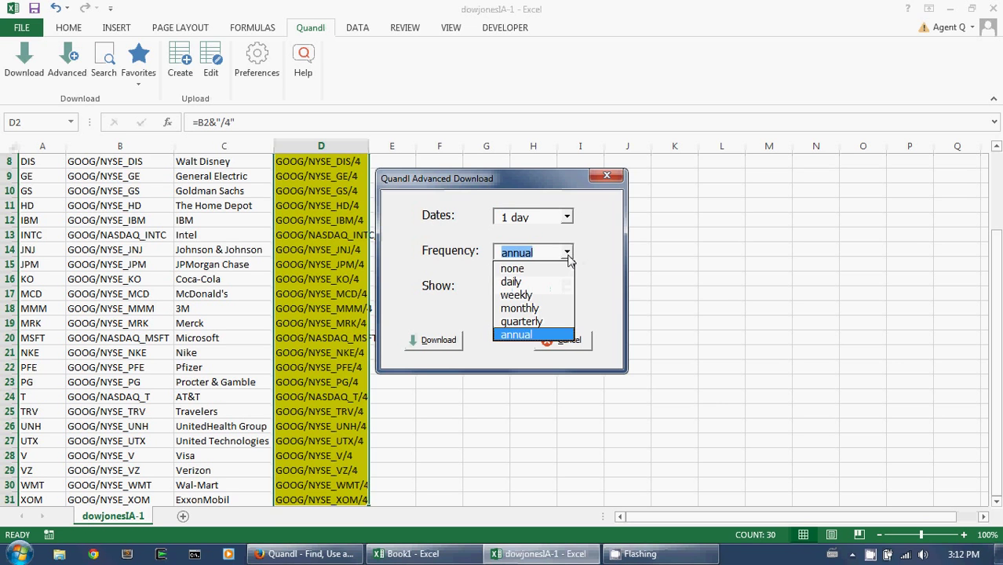
pyautogui.click(524, 281)
pyautogui.click(565, 288)
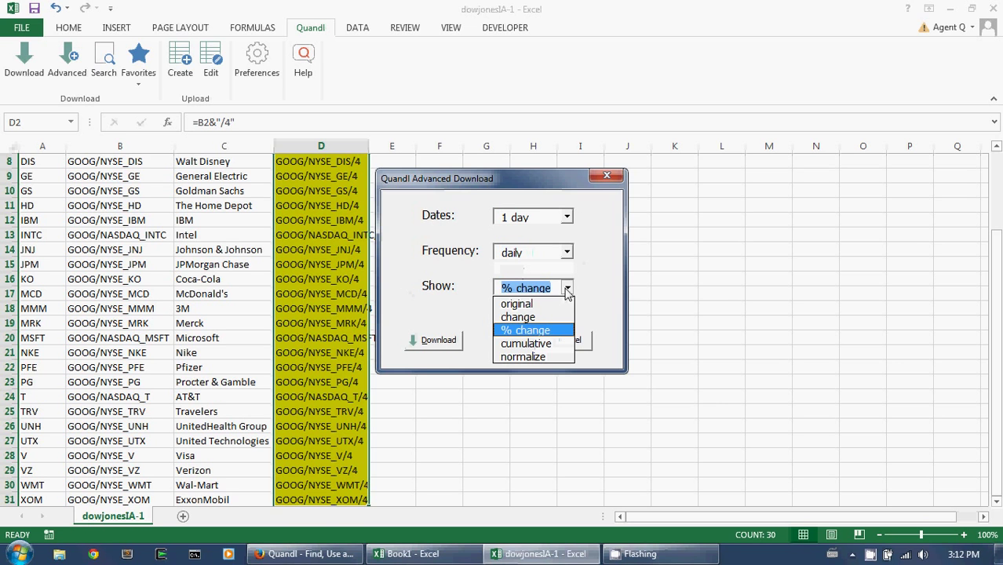
pyautogui.click(522, 330)
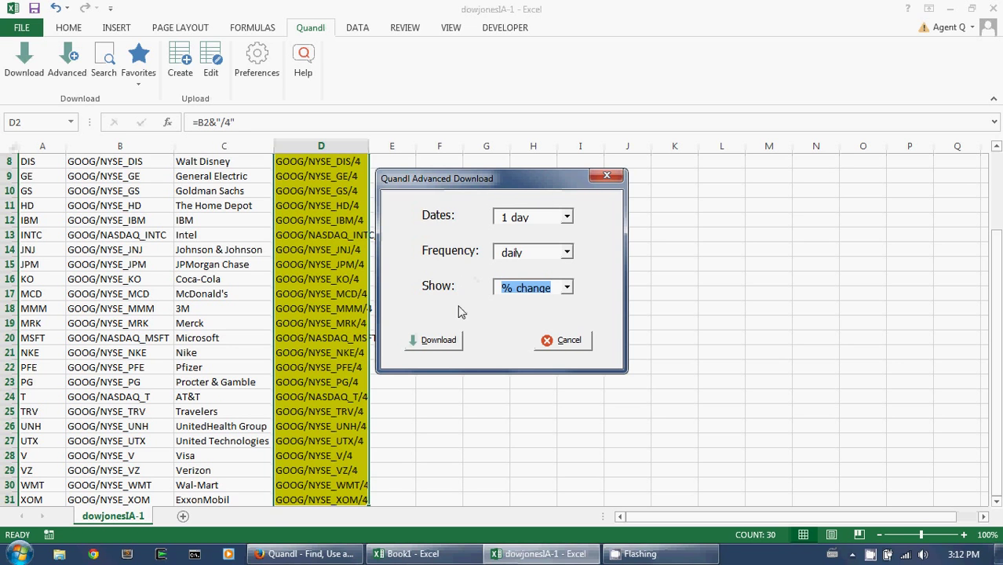
pyautogui.click(438, 339)
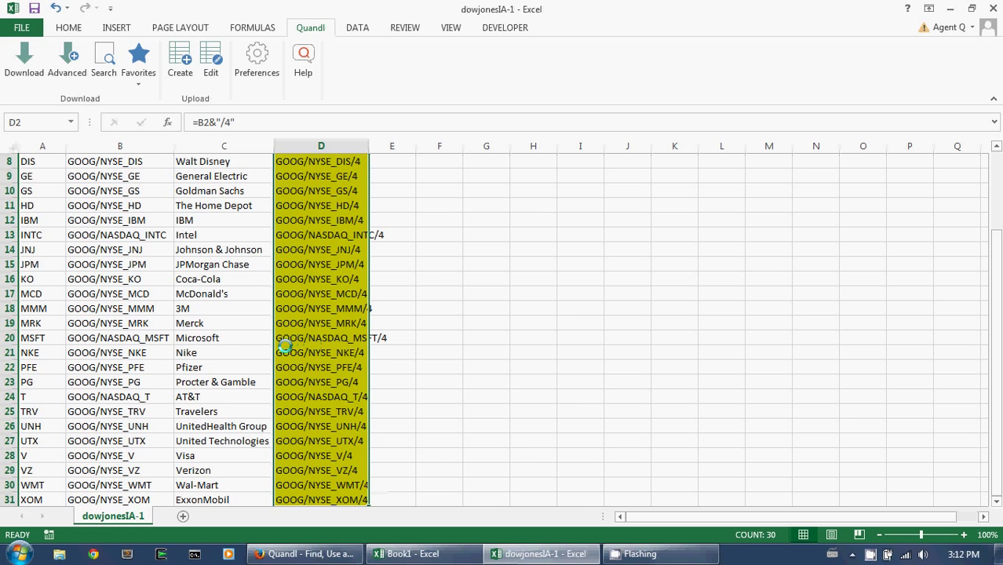
pyautogui.scroll(2, 333, 359)
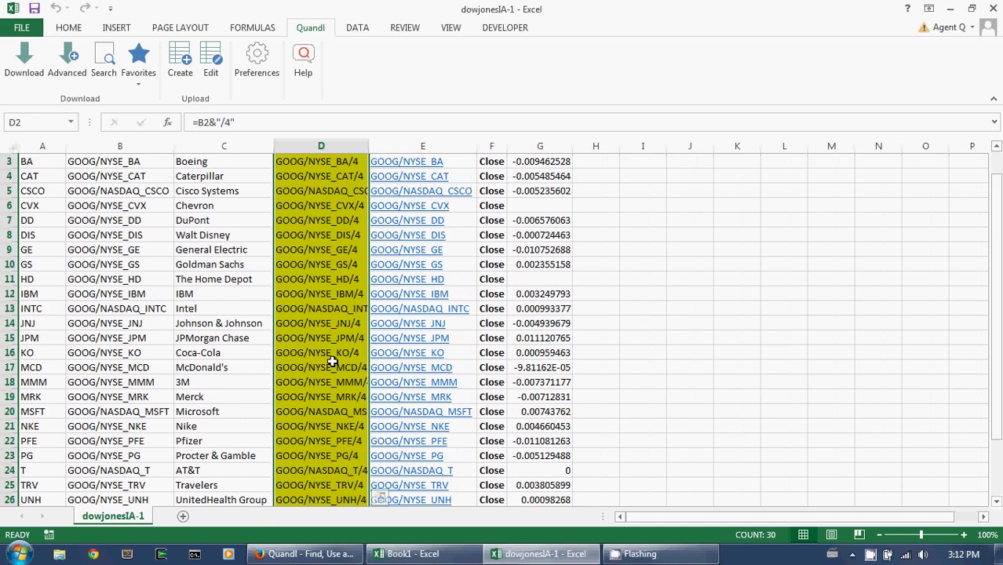
pyautogui.scroll(1, 333, 359)
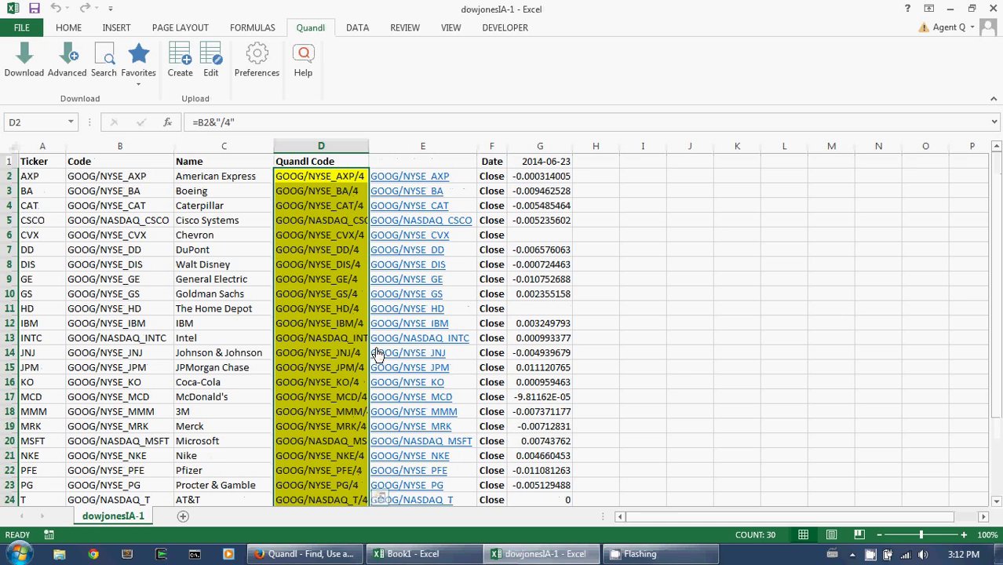
pyautogui.click(492, 162)
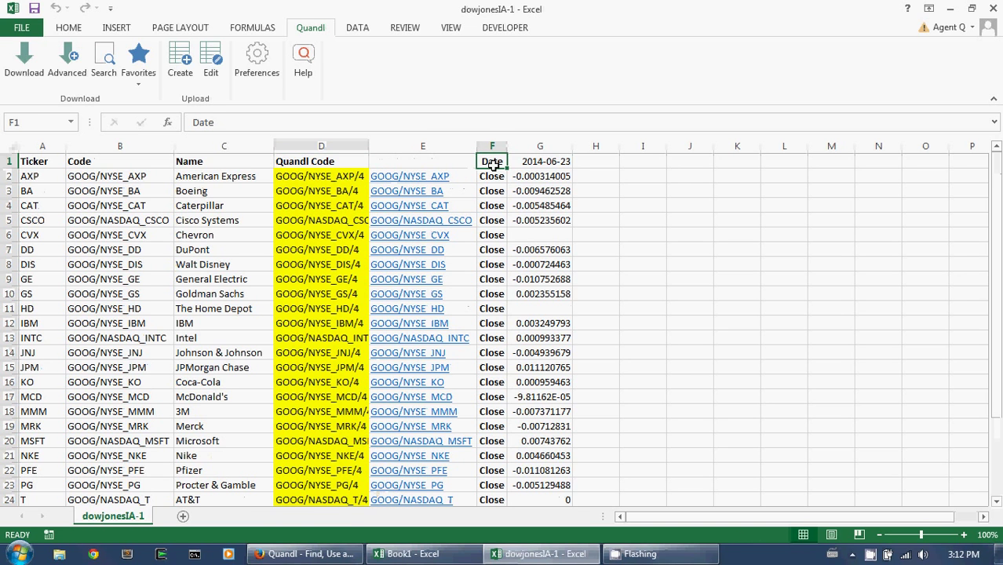
# Give the 2014-06-23 date header in G1 a yellow fill.
pyautogui.press('Left')
pyautogui.press('Down')
pyautogui.press('Right')
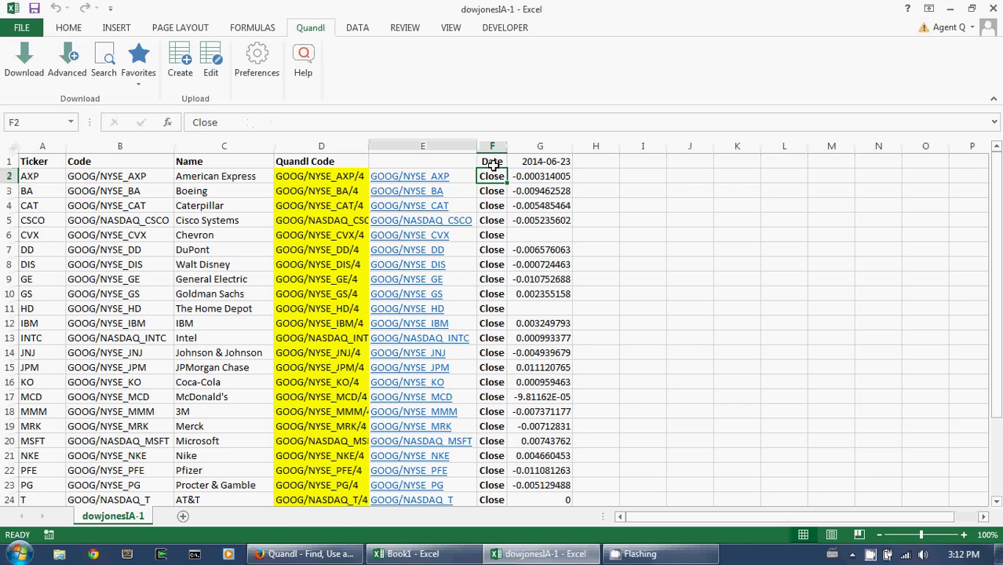
pyautogui.press('Right')
pyautogui.press('Left')
pyautogui.press('Left')
pyautogui.press('Left')
pyautogui.press('Down')
pyautogui.press('Down')
pyautogui.press('Down')
pyautogui.press('Down')
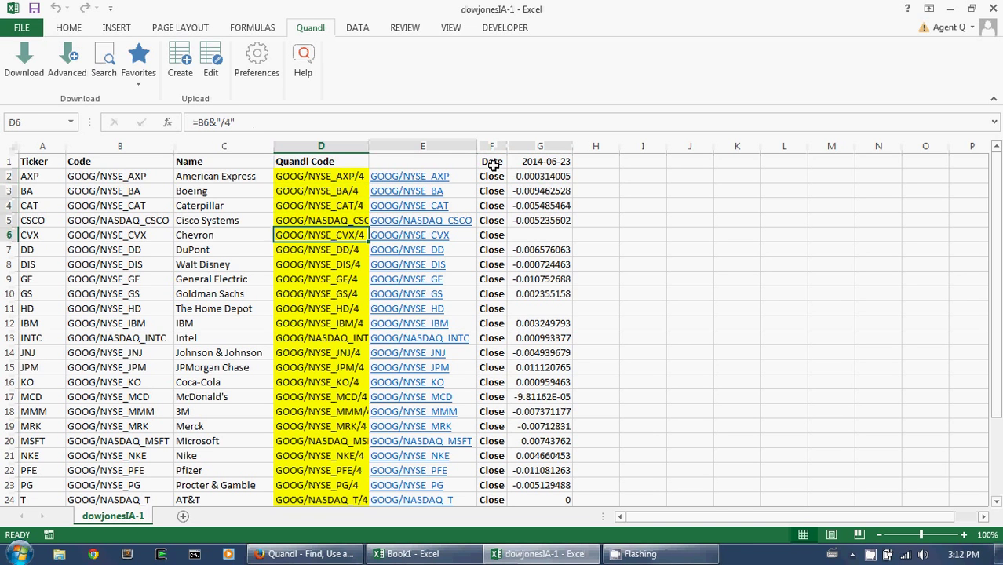
pyautogui.press('Up')
pyautogui.press('Up')
pyautogui.press('Right')
pyautogui.press('Right')
pyautogui.press('Up')
pyautogui.press('Up')
pyautogui.press('Up')
pyautogui.press('Right')
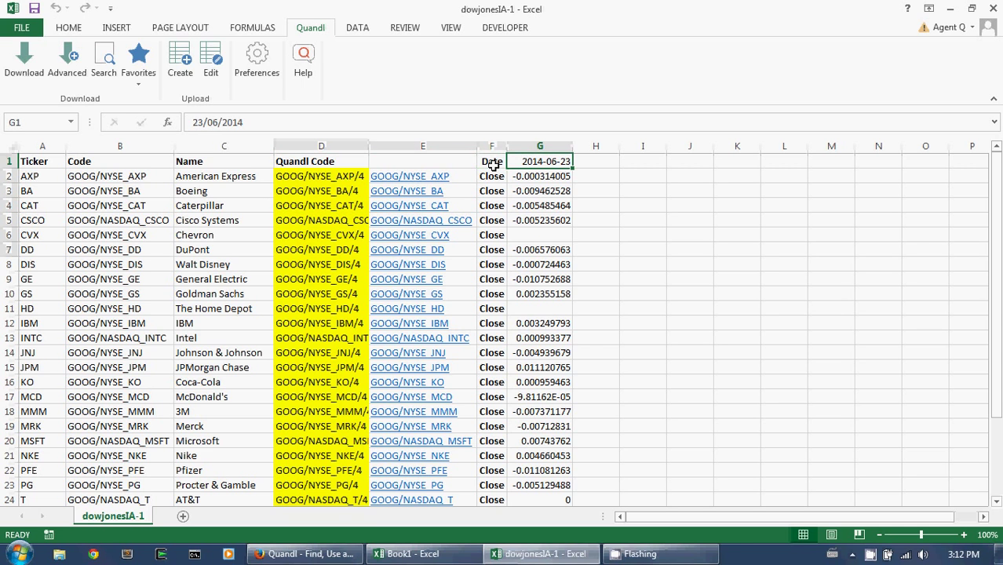
pyautogui.click(68, 29)
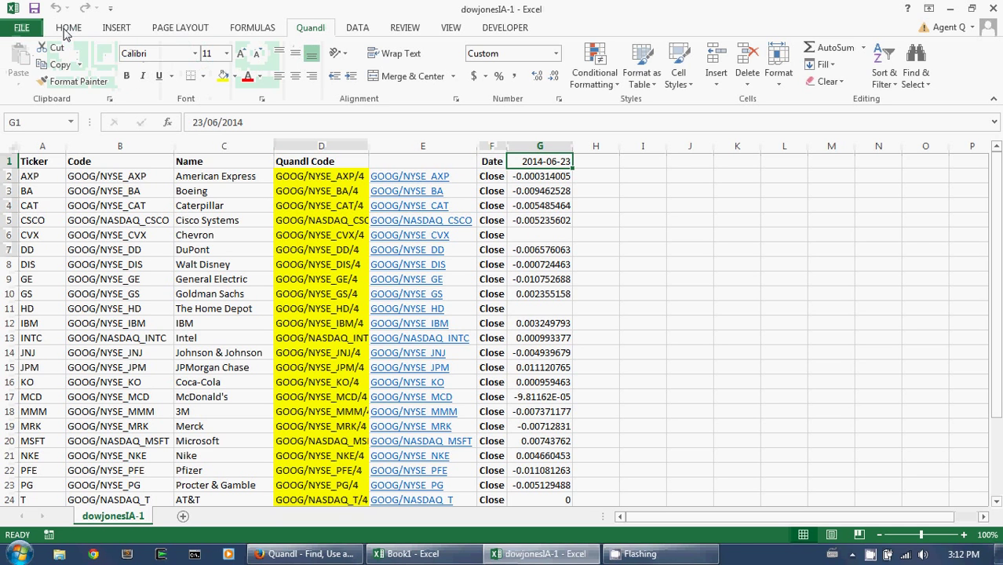
pyautogui.click(223, 76)
# Enter 1 in I2 and the counting formula =I2+1 in I3.
pyautogui.click(678, 166)
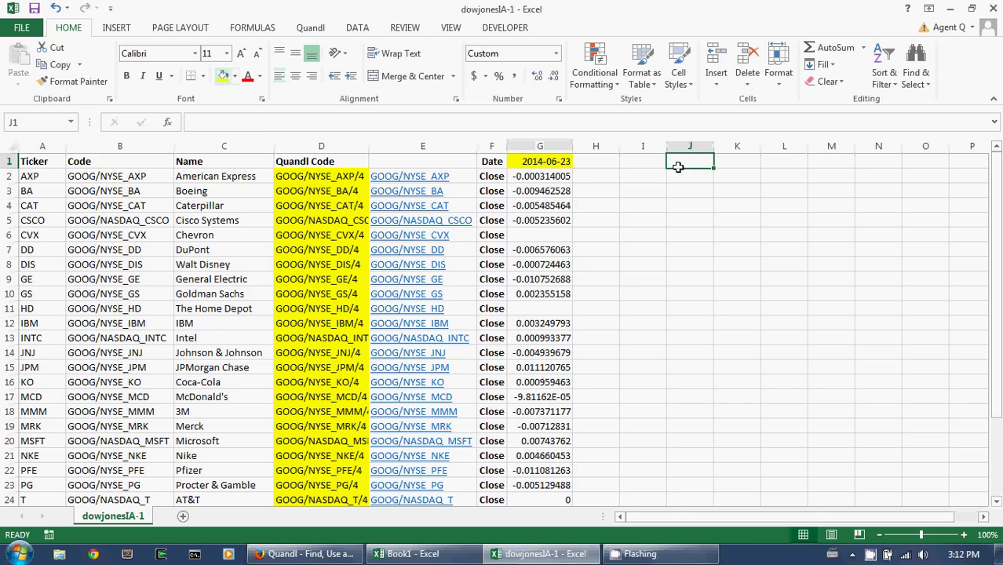
pyautogui.press('Return')
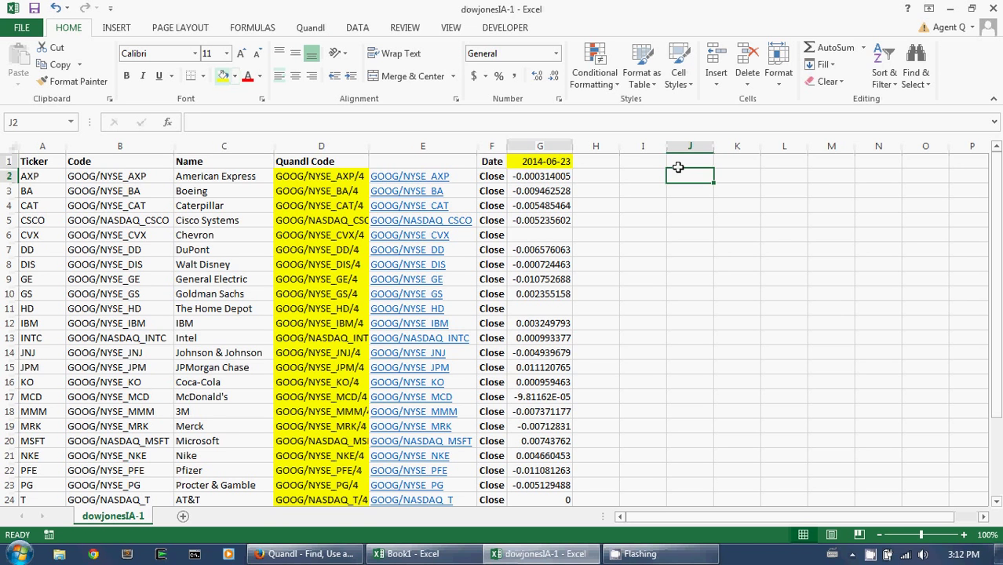
pyautogui.press('Left')
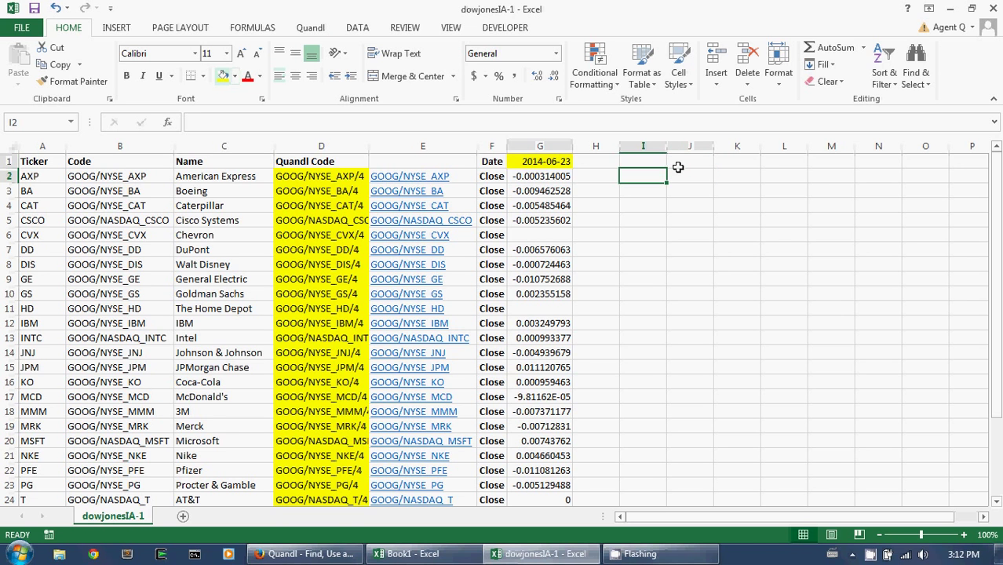
pyautogui.write('1')
pyautogui.press('Return')
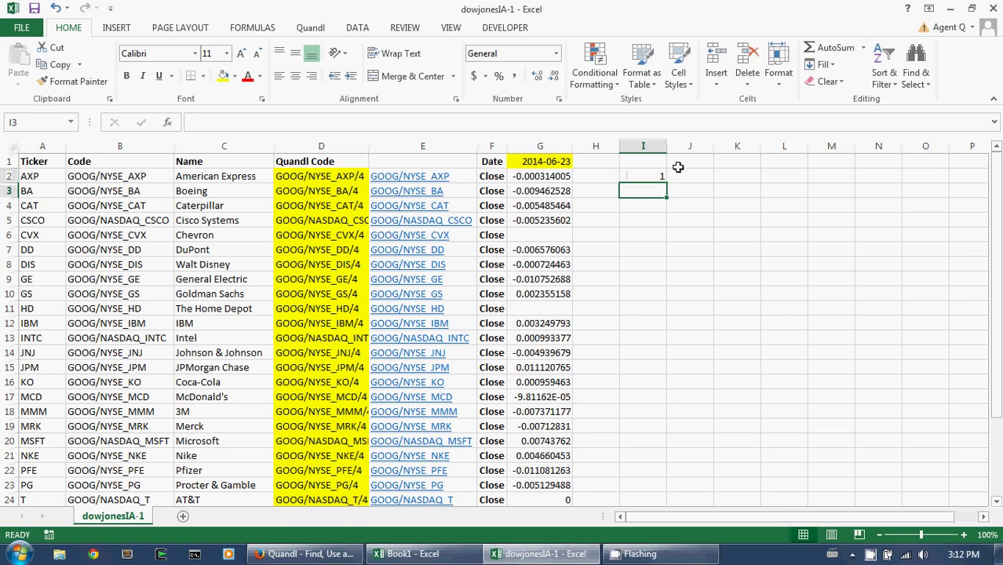
pyautogui.write('=')
pyautogui.press('Up')
pyautogui.write('+1')
pyautogui.press('Return')
# Copy the =I2+1 counting formula down column I through row 31.
pyautogui.press('Up')
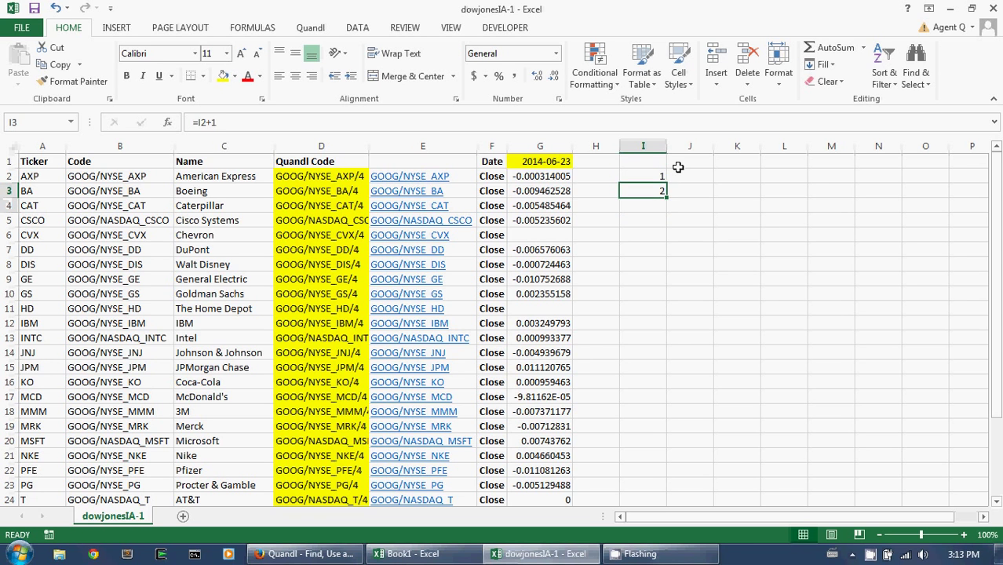
pyautogui.hotkey('ctrl', 'c')
pyautogui.hotkey('shift', 'Down')
pyautogui.hotkey('shift', 'Down')
pyautogui.hotkey('shift', 'Down')
pyautogui.hotkey('shift', 'Down')
pyautogui.hotkey('shift', 'Down')
pyautogui.hotkey('shift', 'Down')
pyautogui.hotkey('shift', 'Down')
pyautogui.hotkey('shift', 'Down')
pyautogui.hotkey('shift', 'Down')
pyautogui.hotkey('shift', 'Down')
pyautogui.hotkey('shift', 'Down')
pyautogui.hotkey('shift', 'Down')
pyautogui.hotkey('shift', 'Down')
pyautogui.hotkey('shift', 'Down')
pyautogui.hotkey('shift', 'Down')
pyautogui.hotkey('shift', 'Down')
pyautogui.hotkey('shift', 'Down')
pyautogui.hotkey('shift', 'Down')
pyautogui.hotkey('shift', 'Down')
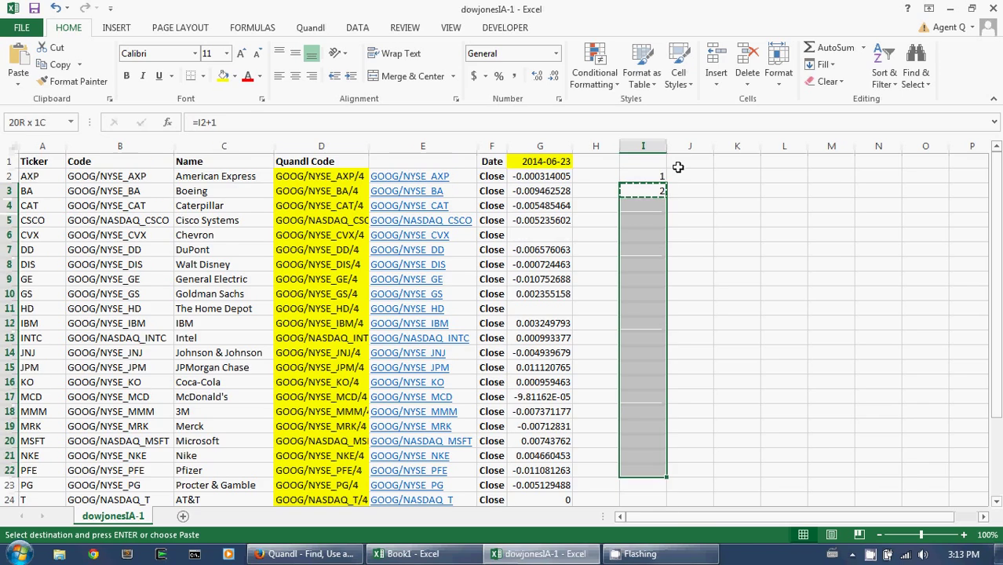
pyautogui.hotkey('shift', 'Down')
pyautogui.hotkey('shift', 'Down')
pyautogui.hotkey('shift', 'Down')
pyautogui.hotkey('shift', 'Down')
pyautogui.hotkey('shift', 'Down')
pyautogui.hotkey('shift', 'Down')
pyautogui.hotkey('shift', 'Down')
pyautogui.hotkey('shift', 'Down')
pyautogui.hotkey('shift', 'Down')
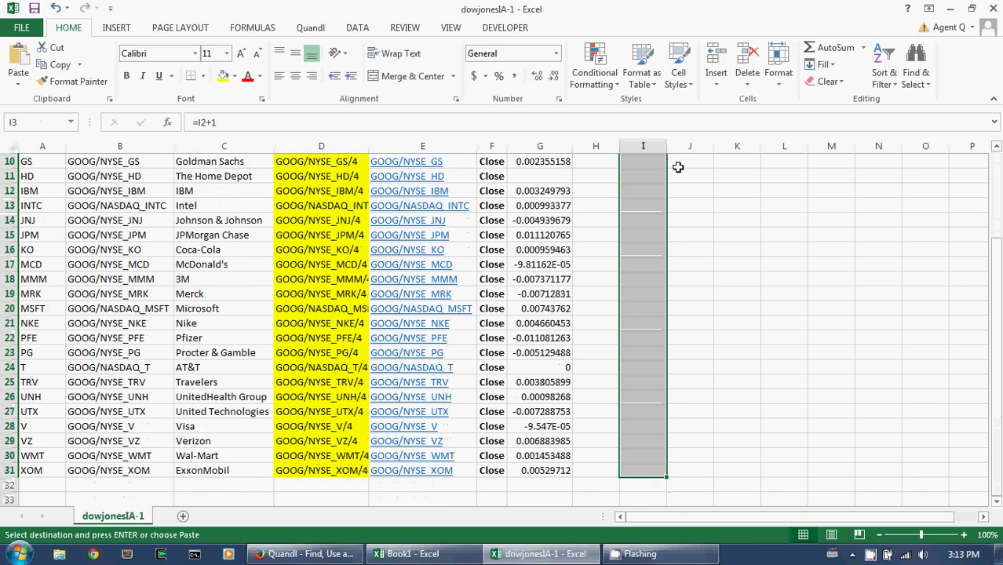
pyautogui.hotkey('ctrl', 'v')
pyautogui.press('Up')
pyautogui.press('Up')
pyautogui.press('Escape')
pyautogui.click(678, 168)
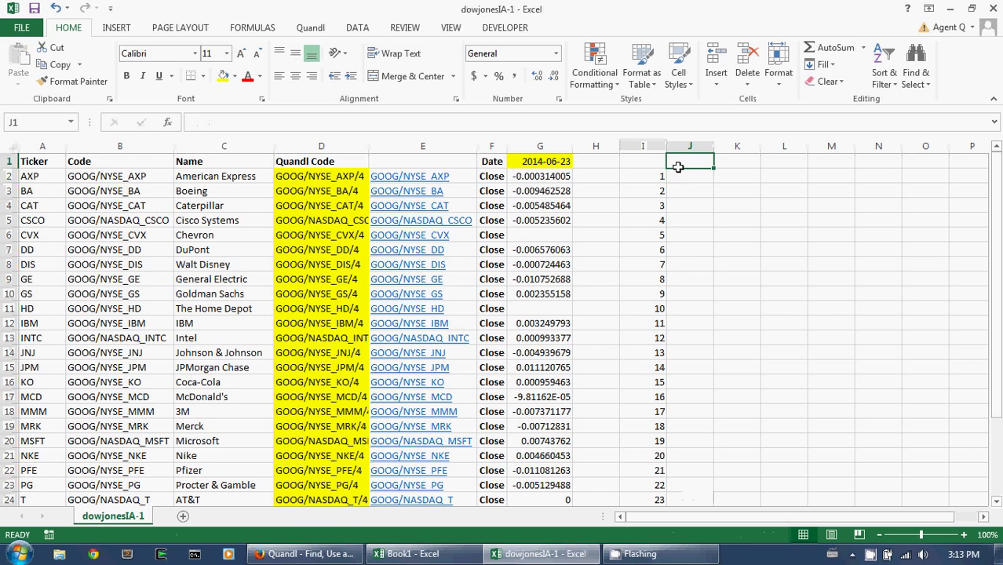
pyautogui.write('=large(')
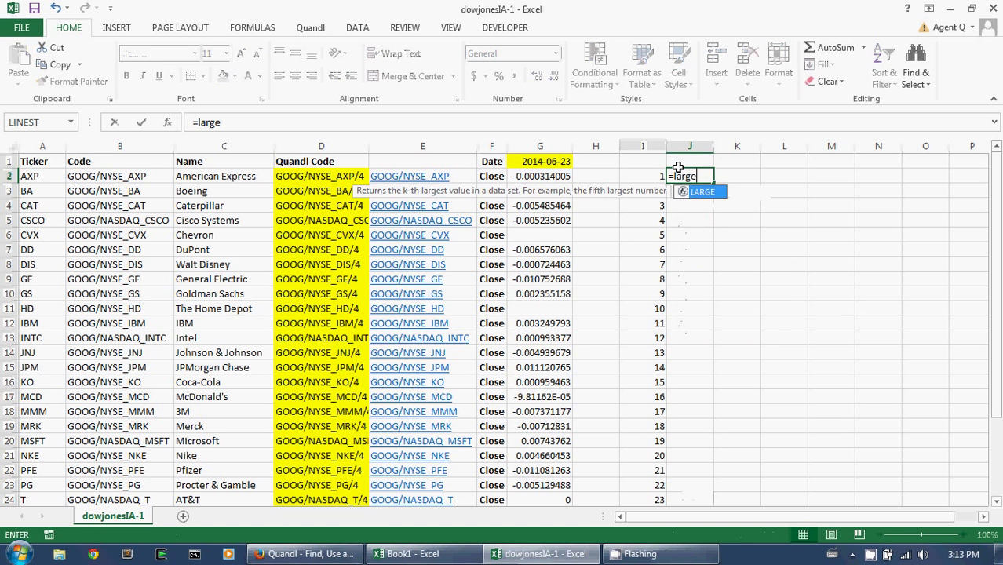
# Enter =LARGE($G$2:$G$31,I2) in J2 and fill it down to row 31.
pyautogui.press('Left')
pyautogui.press('Left')
pyautogui.press('Left')
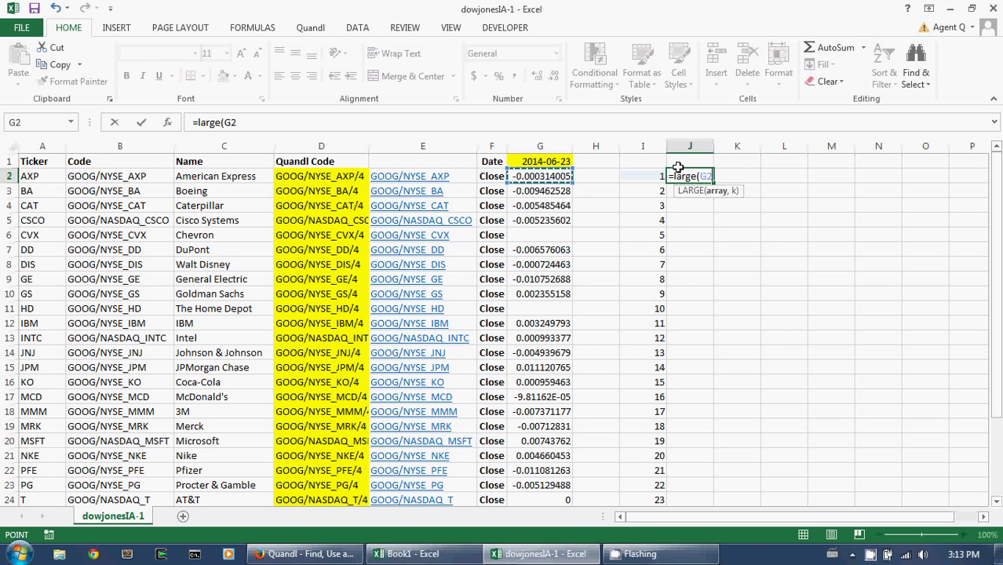
pyautogui.hotkey('shift', 'Down')
pyautogui.hotkey('shift', 'Down')
pyautogui.hotkey('shift', 'Down')
pyautogui.hotkey('shift', 'Down')
pyautogui.hotkey('shift', 'Down')
pyautogui.hotkey('shift', 'Down')
pyautogui.hotkey('shift', 'Down')
pyautogui.hotkey('shift', 'Down')
pyautogui.hotkey('shift', 'Down')
pyautogui.hotkey('shift', 'Down')
pyautogui.hotkey('shift', 'Down')
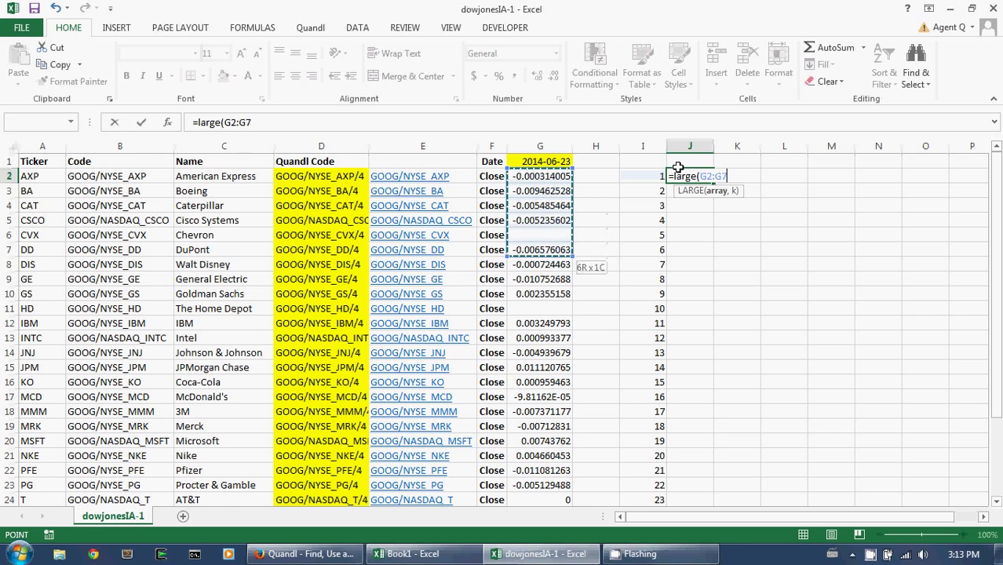
pyautogui.hotkey('ctrl', 'shift', 'Down')
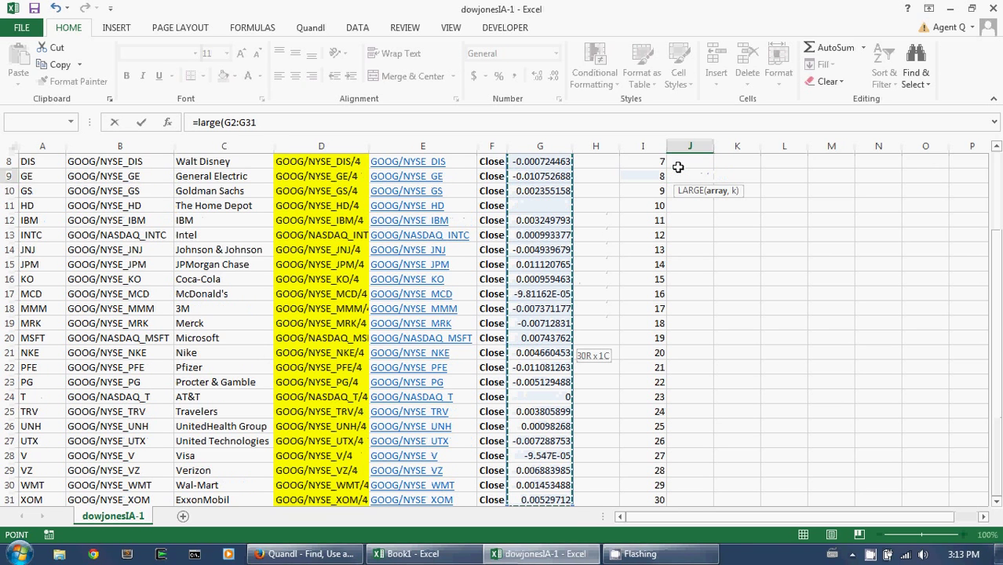
pyautogui.press('F4')
pyautogui.write(',')
pyautogui.press('Left')
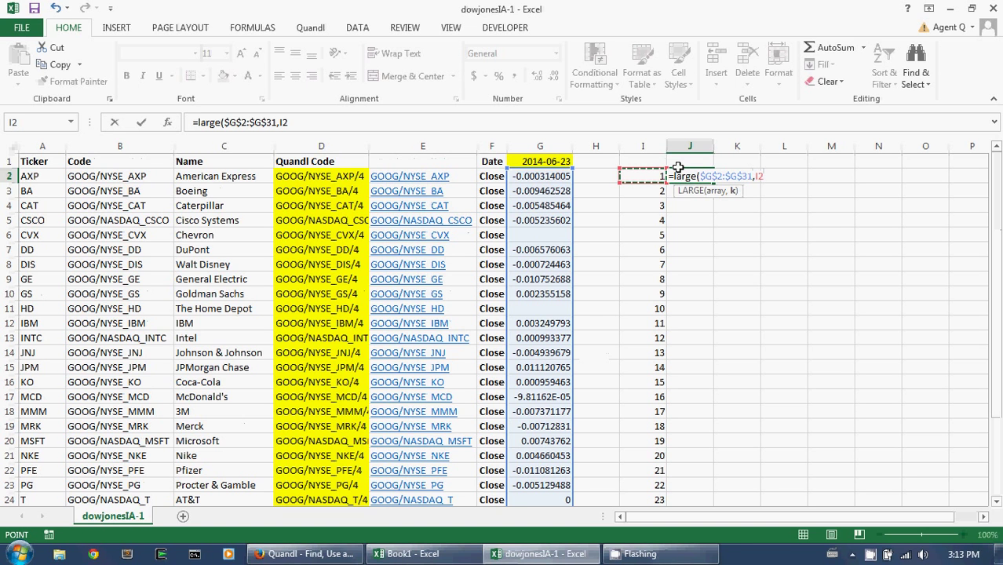
pyautogui.press('Return')
pyautogui.click(680, 175)
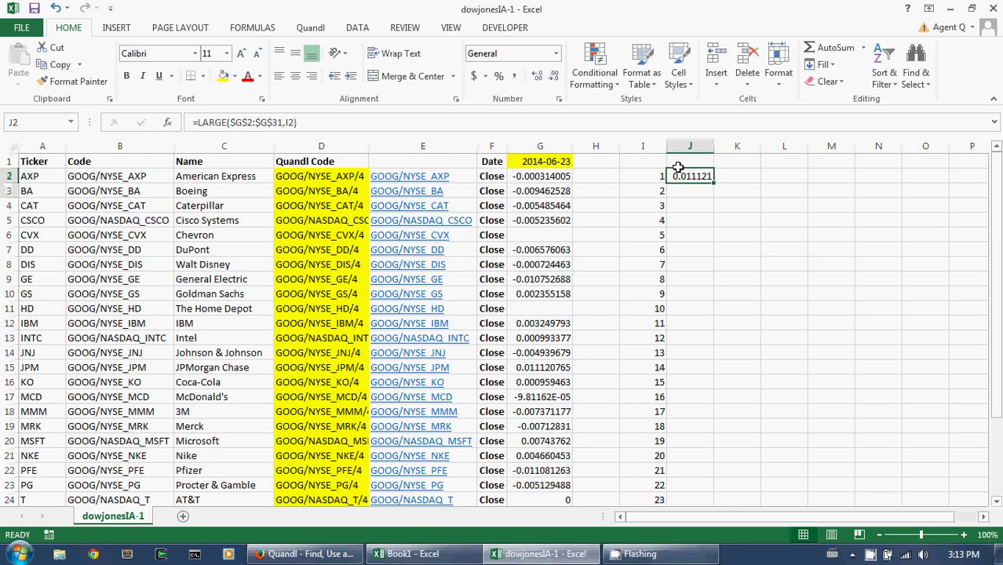
pyautogui.doubleClick(714, 183)
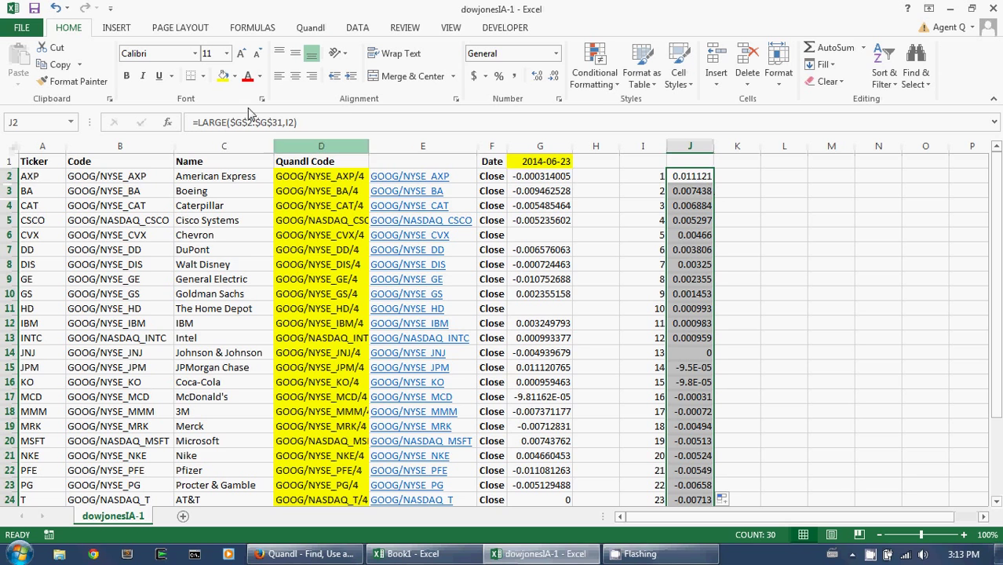
# Format the ranked values in column J as percentages with one decimal.
pyautogui.click(499, 76)
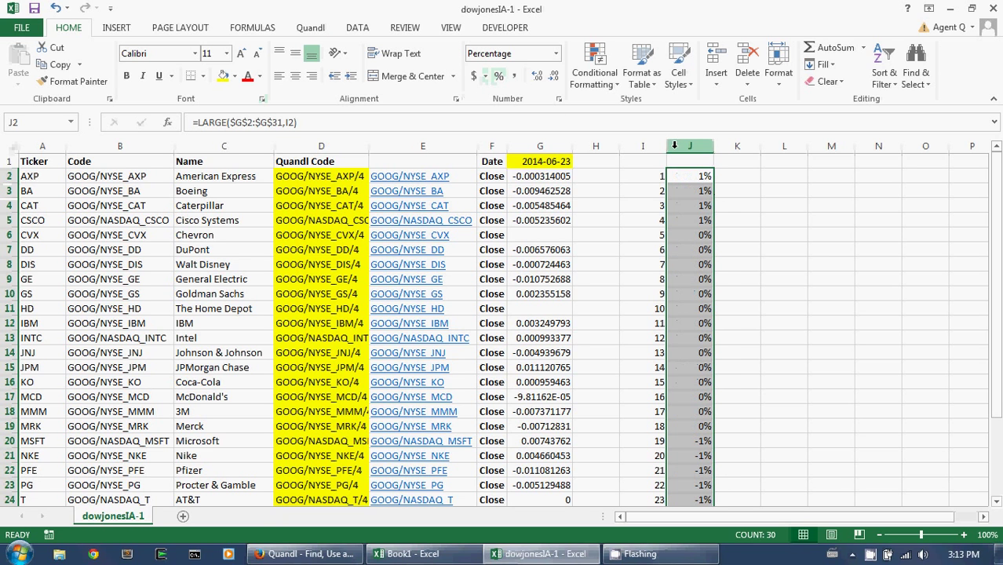
pyautogui.click(537, 76)
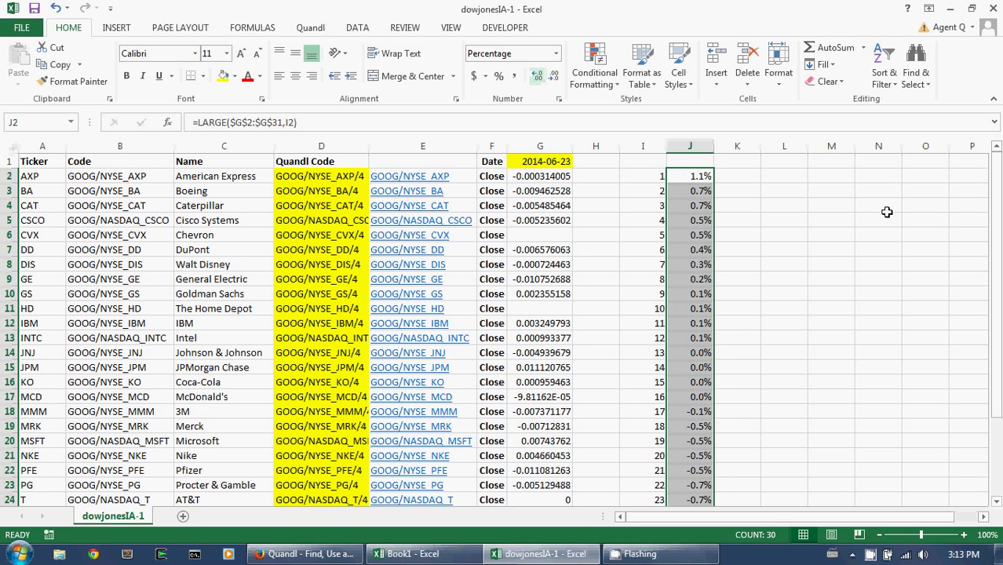
pyautogui.press('Right')
pyautogui.write('=v')
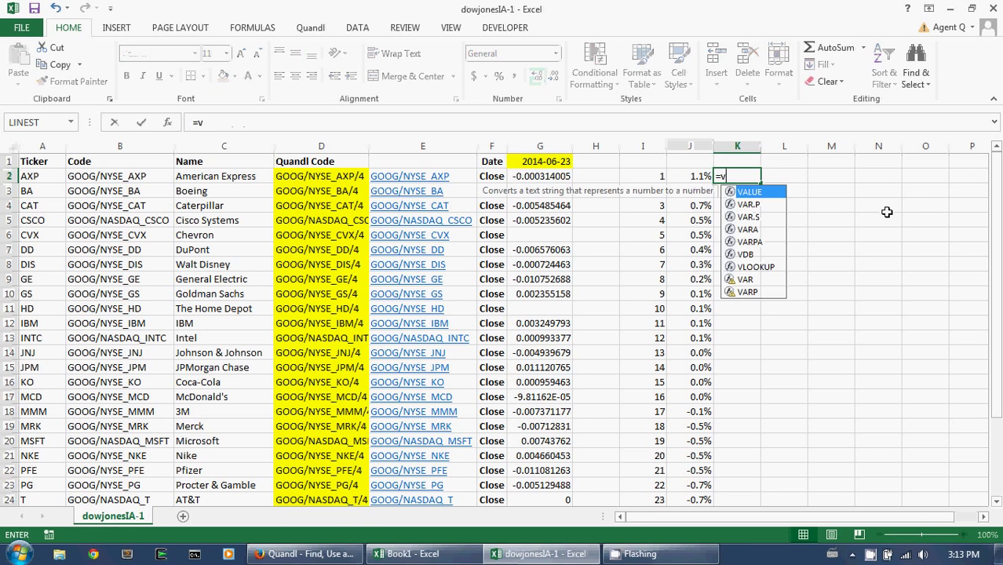
pyautogui.write('lookup(')
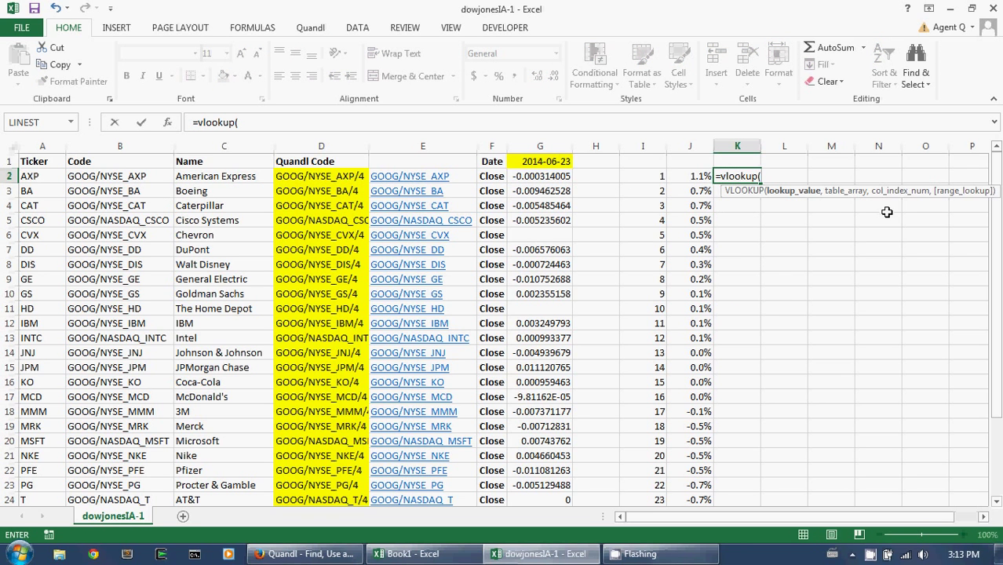
pyautogui.press('Left')
pyautogui.write(',')
pyautogui.press('Left')
pyautogui.press('Left')
pyautogui.press('Left')
pyautogui.press('Left')
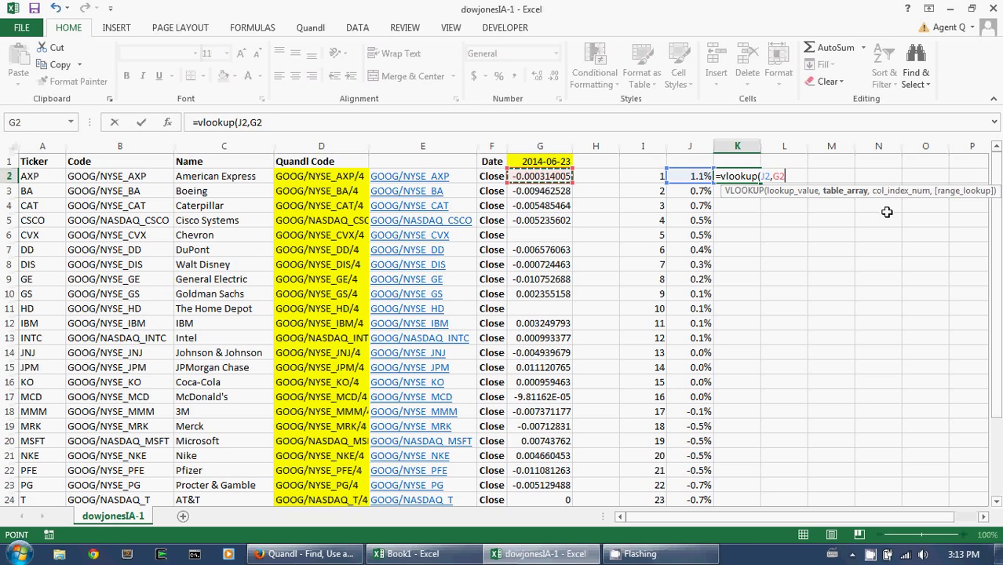
pyautogui.press('Escape')
pyautogui.press('Right')
pyautogui.press('Left')
pyautogui.press('Left')
pyautogui.press('Left')
pyautogui.press('Left')
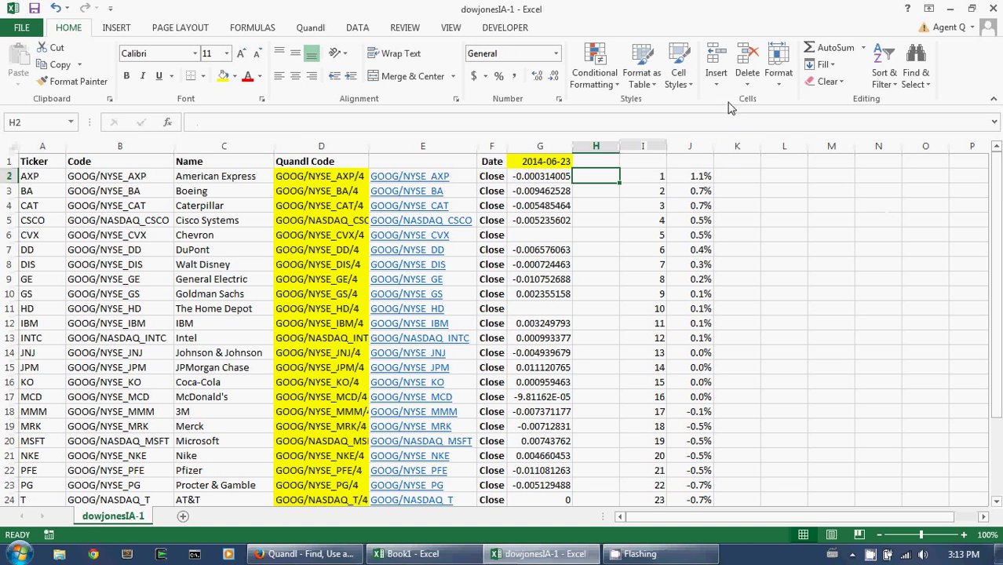
pyautogui.click(715, 78)
# Insert a column at H and fill H2:H31 with =C2 company name formulas.
pyautogui.click(754, 137)
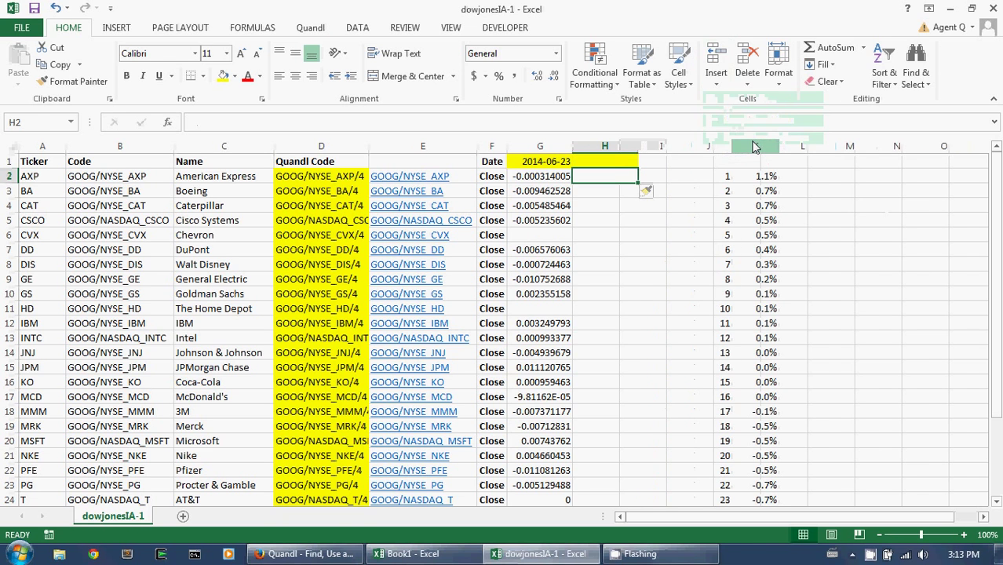
pyautogui.press('Left')
pyautogui.press('Left')
pyautogui.press('Left')
pyautogui.press('Left')
pyautogui.press('Left')
pyautogui.press('Return')
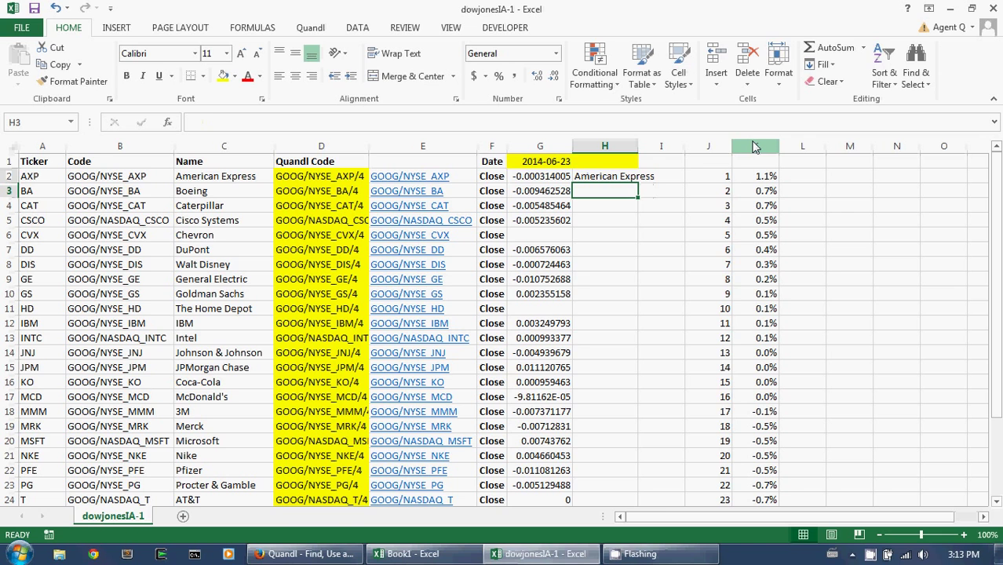
pyautogui.click(633, 178)
pyautogui.hotkey('ctrl', 'c')
pyautogui.hotkey('shift', 'Down')
pyautogui.hotkey('shift', 'Down')
pyautogui.hotkey('shift', 'Down')
pyautogui.hotkey('shift', 'Down')
pyautogui.hotkey('shift', 'Down')
pyautogui.hotkey('shift', 'Down')
pyautogui.hotkey('shift', 'Down')
pyautogui.hotkey('shift', 'Down')
pyautogui.hotkey('shift', 'Down')
pyautogui.hotkey('shift', 'Down')
pyautogui.hotkey('shift', 'Down')
pyautogui.hotkey('shift', 'Down')
pyautogui.hotkey('shift', 'Down')
pyautogui.hotkey('shift', 'Down')
pyautogui.hotkey('shift', 'Down')
pyautogui.hotkey('shift', 'Down')
pyautogui.hotkey('shift', 'Down')
pyautogui.hotkey('shift', 'Down')
pyautogui.hotkey('shift', 'Down')
pyautogui.hotkey('shift', 'Down')
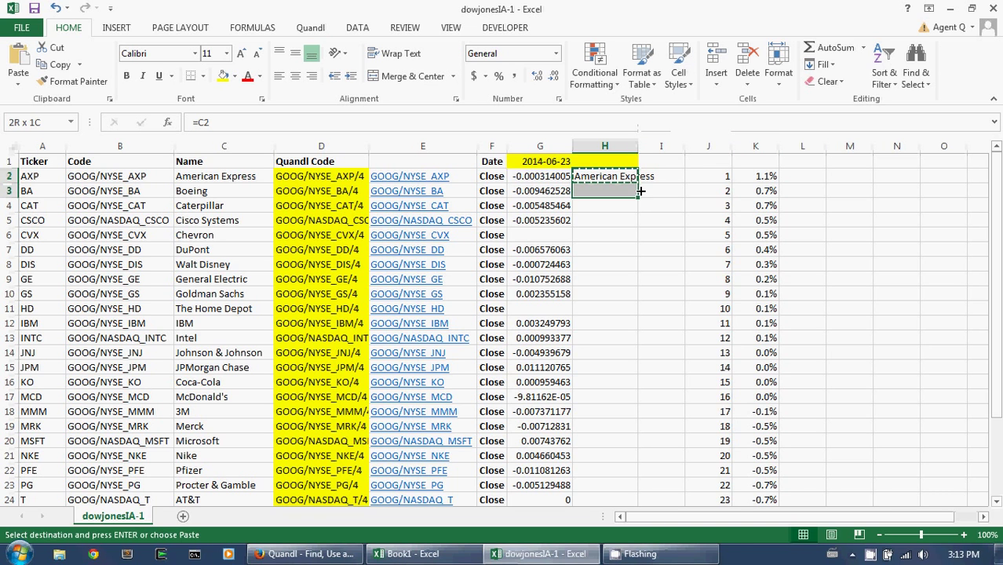
pyautogui.hotkey('shift', 'Down')
pyautogui.hotkey('shift', 'Down')
pyautogui.hotkey('shift', 'Down')
pyautogui.hotkey('shift', 'Down')
pyautogui.hotkey('shift', 'Down')
pyautogui.hotkey('shift', 'Down')
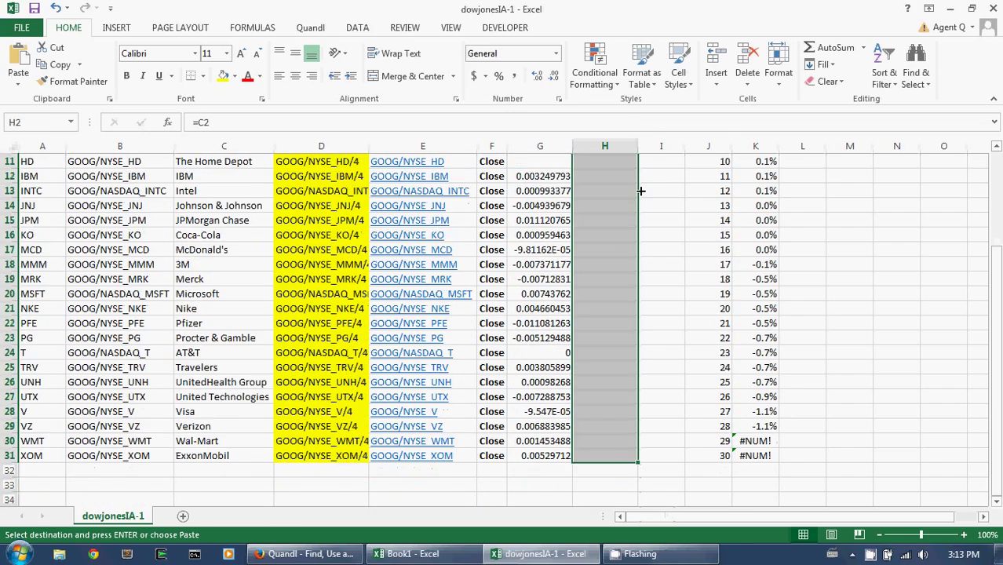
pyautogui.hotkey('ctrl', 'v')
pyautogui.press('Up')
pyautogui.press('Escape')
# Clear H1's yellow fill by pasting I1's plain formatting onto it.
pyautogui.press('Right')
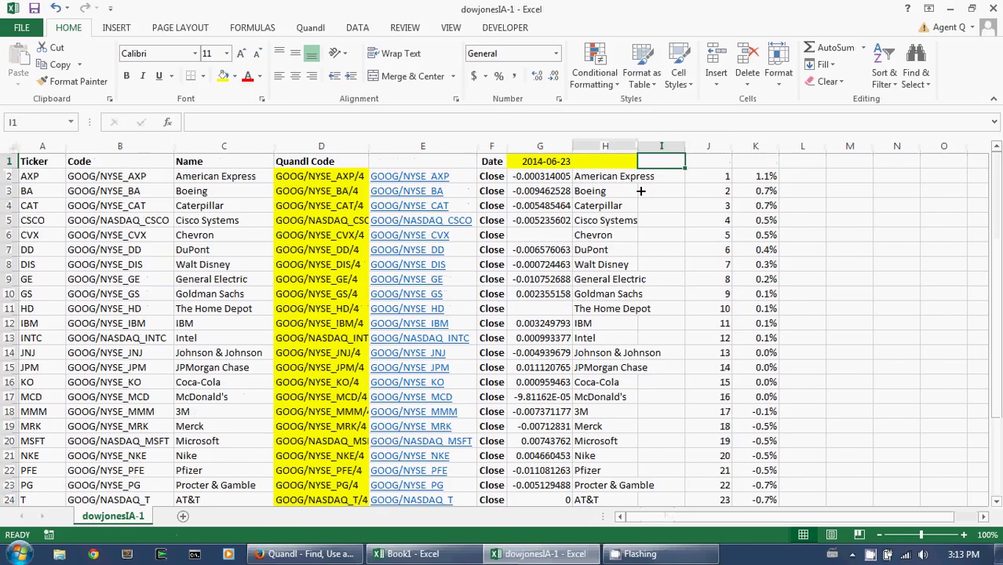
pyautogui.hotkey('ctrl', 'c')
pyautogui.press('Left')
pyautogui.hotkey('ctrl', 'v')
pyautogui.press('Right')
pyautogui.press('Down')
pyautogui.press('Right')
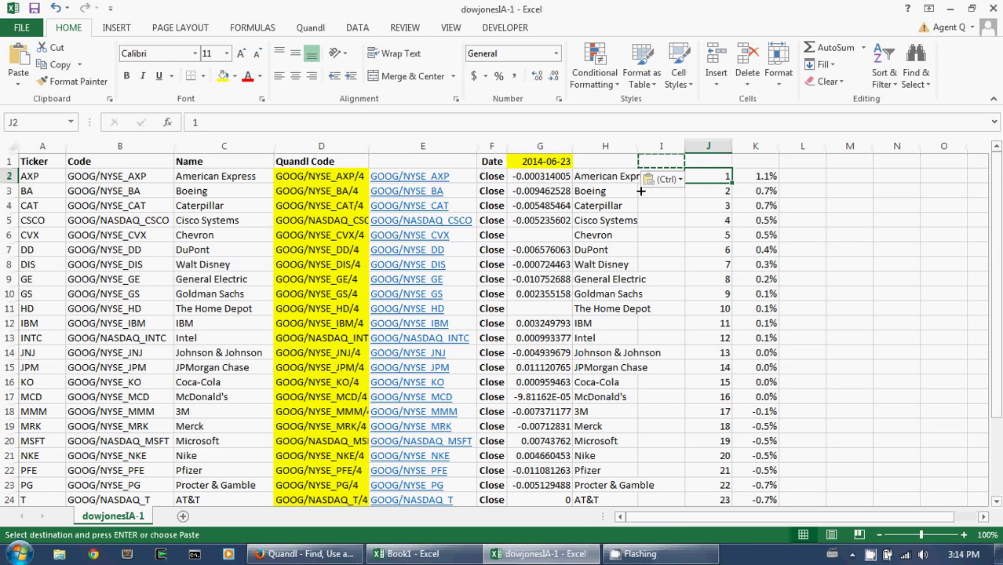
pyautogui.press('Right')
pyautogui.press('Escape')
pyautogui.press('Right')
# Enter =VLOOKUP(K2,$G$2:$H$31,2,FALSE) in L2, showing JPMorgan Chase, and widen column L.
pyautogui.write('=v')
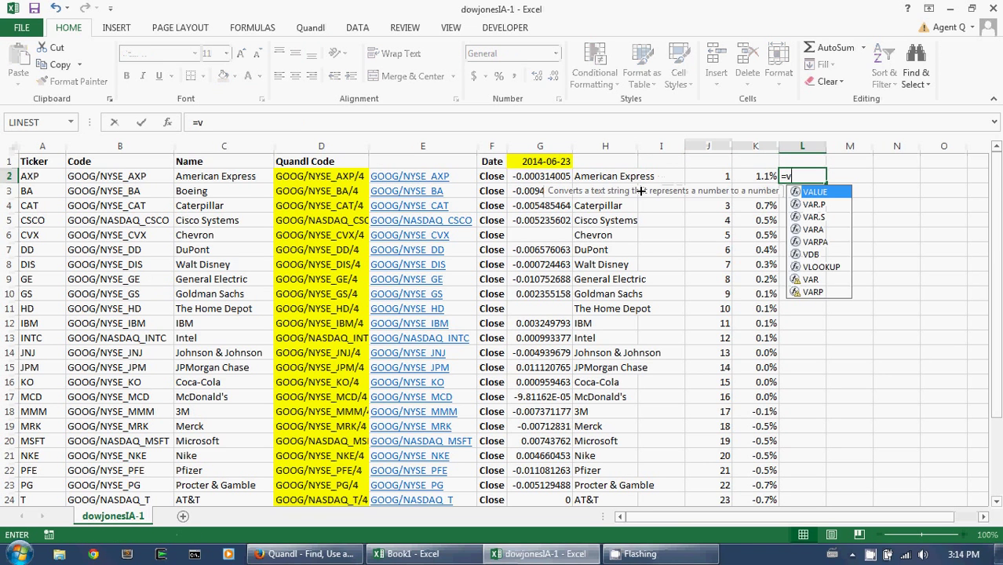
pyautogui.write('lookup')
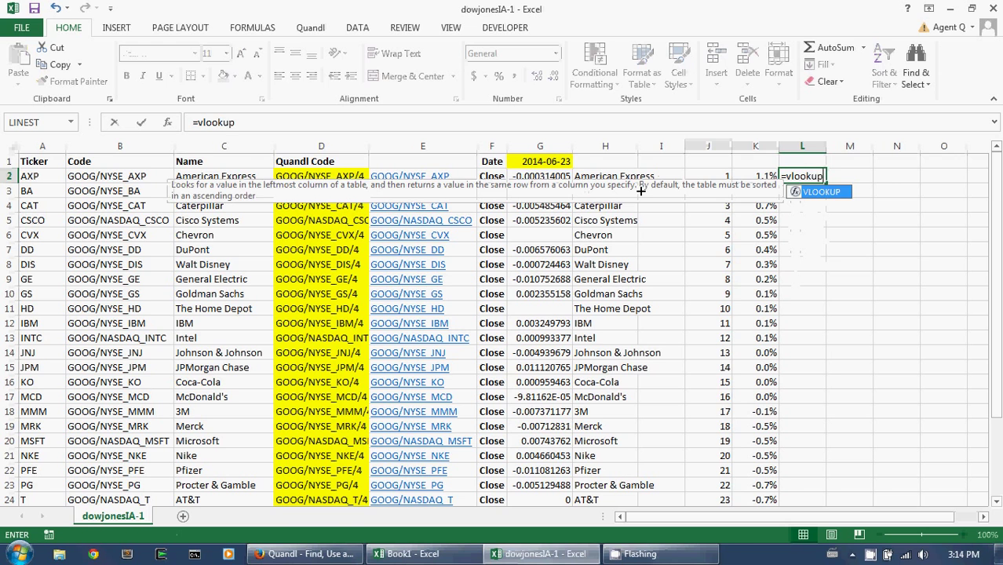
pyautogui.write('(')
pyautogui.press('Left')
pyautogui.write(',')
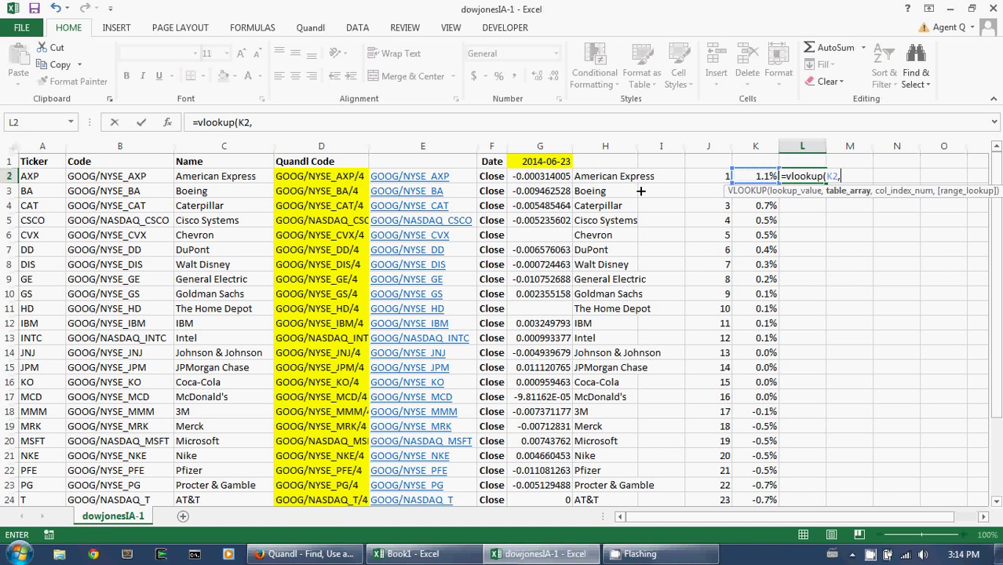
pyautogui.press('Left')
pyautogui.press('Left')
pyautogui.press('Left')
pyautogui.press('Left')
pyautogui.press('Left')
pyautogui.hotkey('shift', 'Right')
pyautogui.hotkey('shift', 'Down')
pyautogui.hotkey('shift', 'Down')
pyautogui.hotkey('shift', 'Down')
pyautogui.hotkey('shift', 'Down')
pyautogui.hotkey('shift', 'Down')
pyautogui.hotkey('shift', 'Down')
pyautogui.hotkey('shift', 'Down')
pyautogui.hotkey('shift', 'Down')
pyautogui.hotkey('shift', 'Down')
pyautogui.hotkey('shift', 'Down')
pyautogui.hotkey('shift', 'Down')
pyautogui.hotkey('shift', 'Down')
pyautogui.hotkey('shift', 'Down')
pyautogui.hotkey('shift', 'Down')
pyautogui.hotkey('shift', 'Down')
pyautogui.hotkey('shift', 'Down')
pyautogui.hotkey('shift', 'Down')
pyautogui.hotkey('shift', 'Down')
pyautogui.hotkey('shift', 'Down')
pyautogui.hotkey('shift', 'Down')
pyautogui.hotkey('shift', 'Down')
pyautogui.hotkey('shift', 'Down')
pyautogui.hotkey('shift', 'Down')
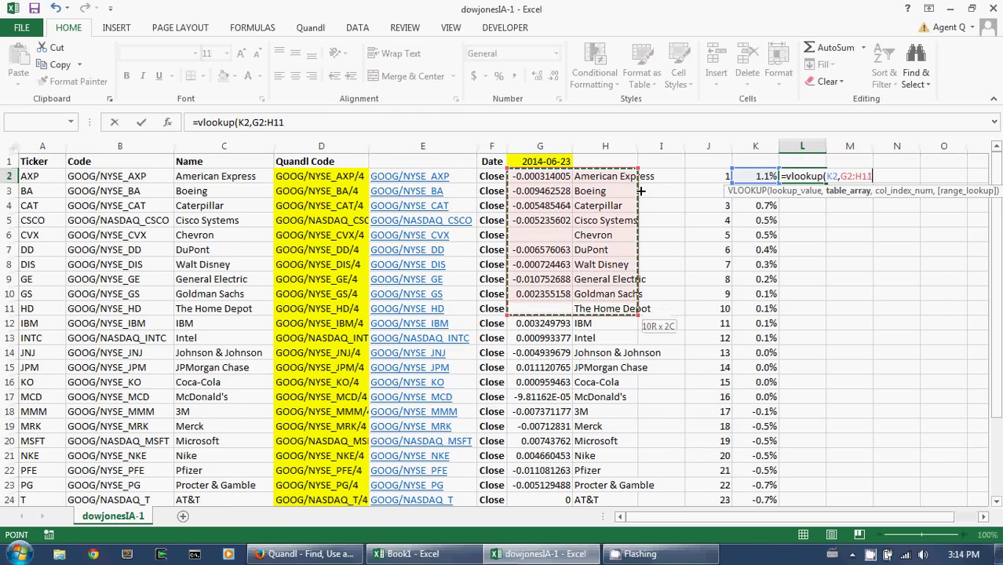
pyautogui.hotkey('shift', 'Up')
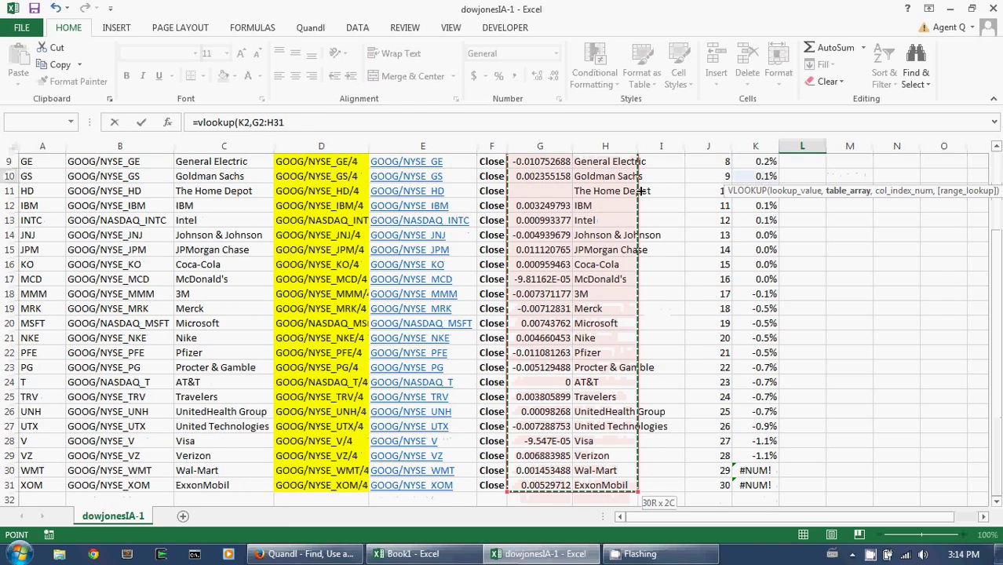
pyautogui.press('F4')
pyautogui.write(',2,false)')
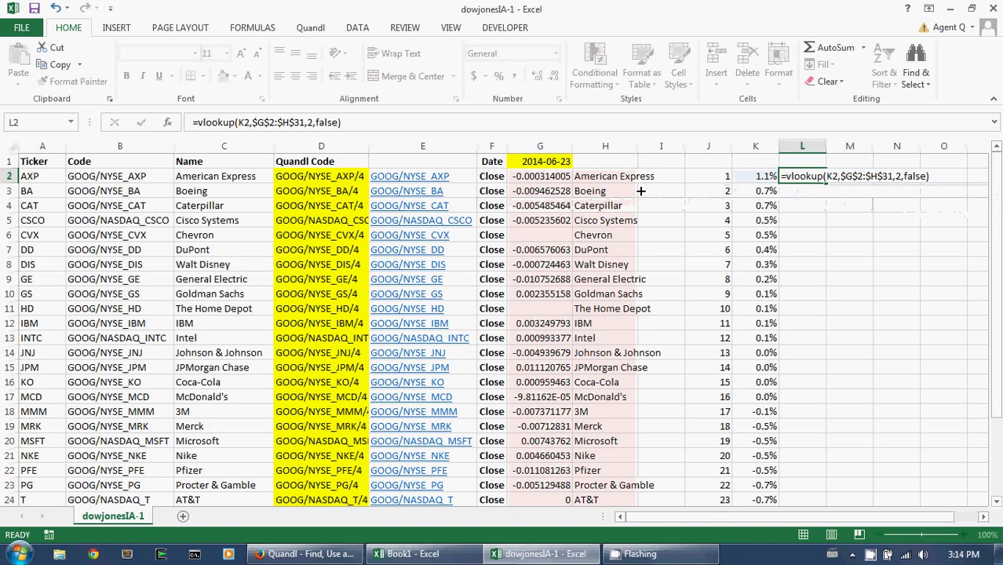
pyautogui.press('Return')
pyautogui.click(806, 176)
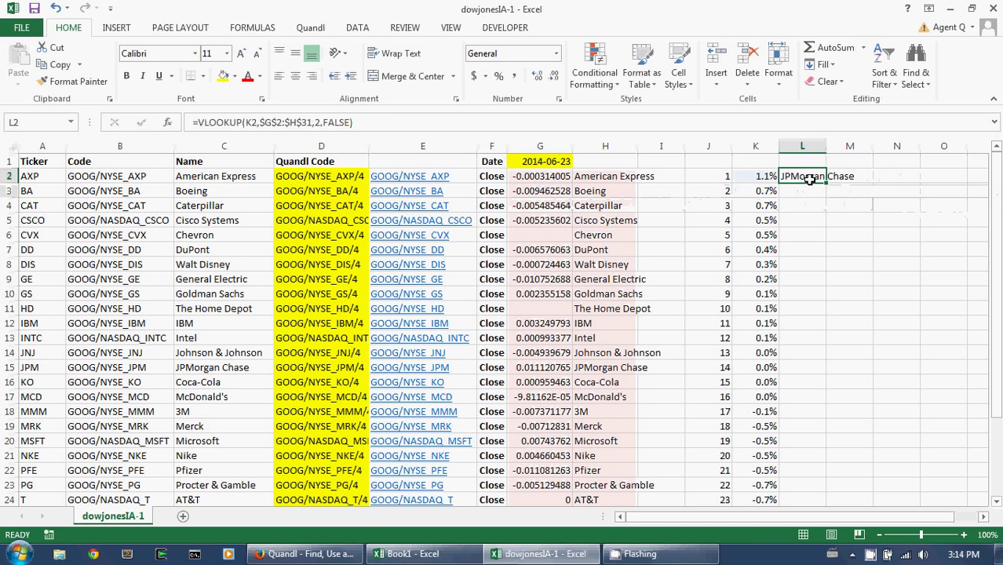
pyautogui.moveTo(825, 145); pyautogui.dragTo(859, 146)
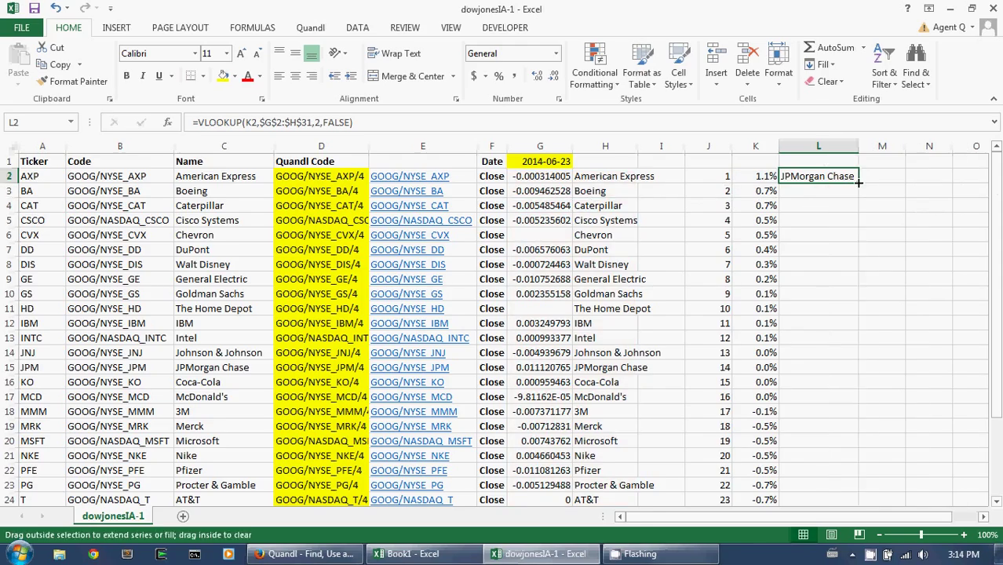
# Fill the VLOOKUP company-name formula in L and the LARGE formula from K2 down to row 31.
pyautogui.doubleClick(857, 184)
pyautogui.scroll(-2, 855, 361)
pyautogui.scroll(-1, 836, 373)
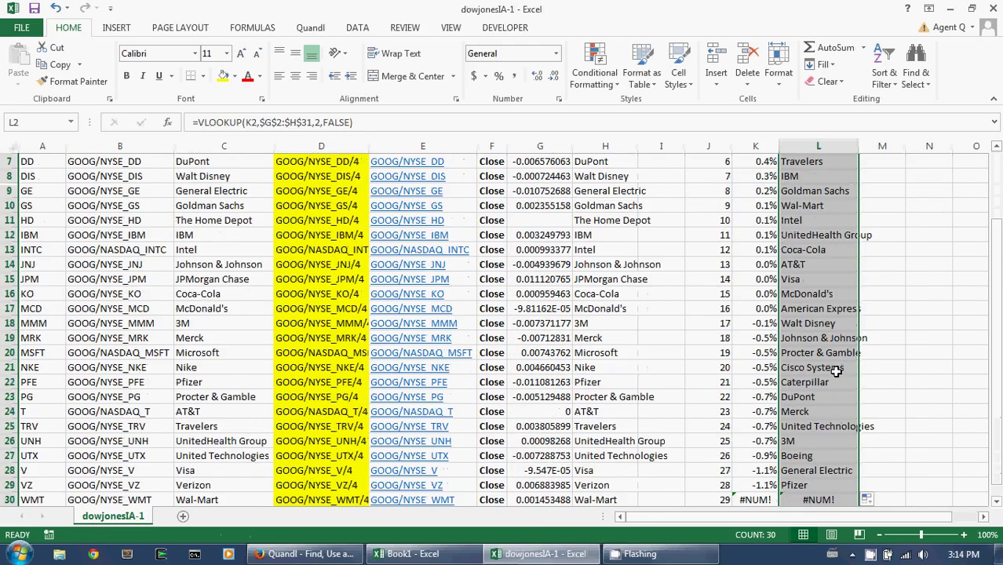
pyautogui.scroll(2, 810, 386)
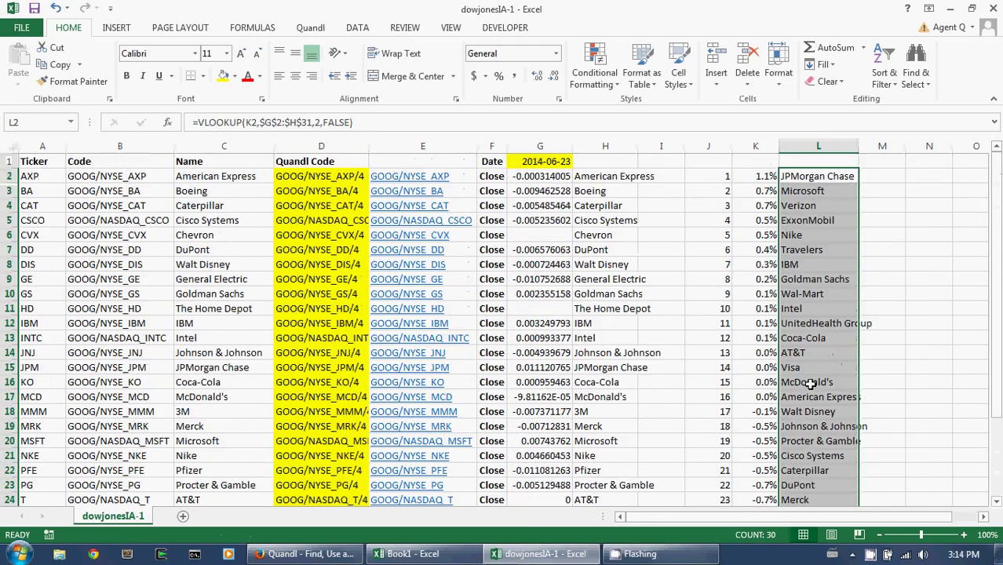
pyautogui.click(758, 176)
pyautogui.doubleClick(780, 183)
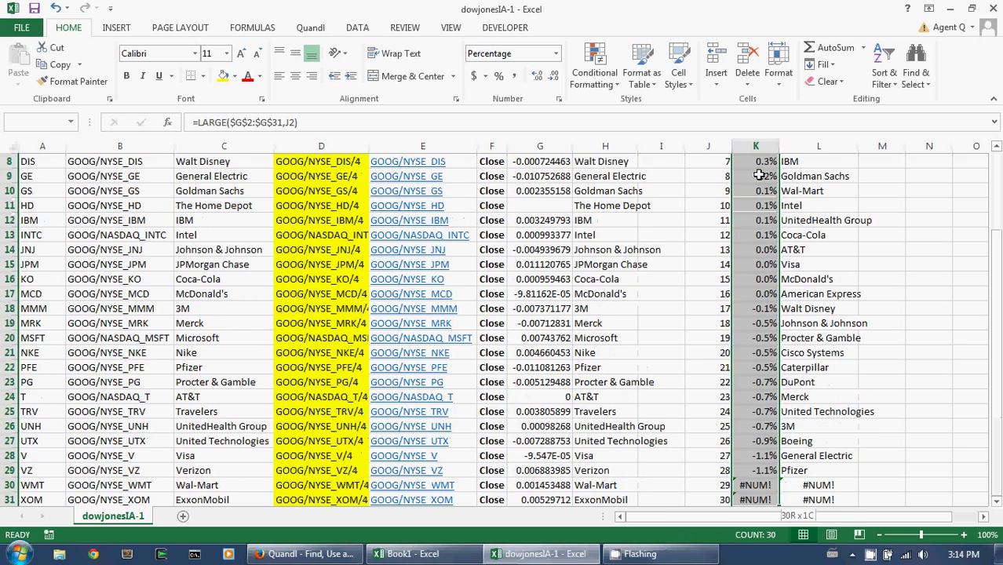
# Apply a Green-White-Red colour scale to the ranked percentages in column K.
pyautogui.click(613, 85)
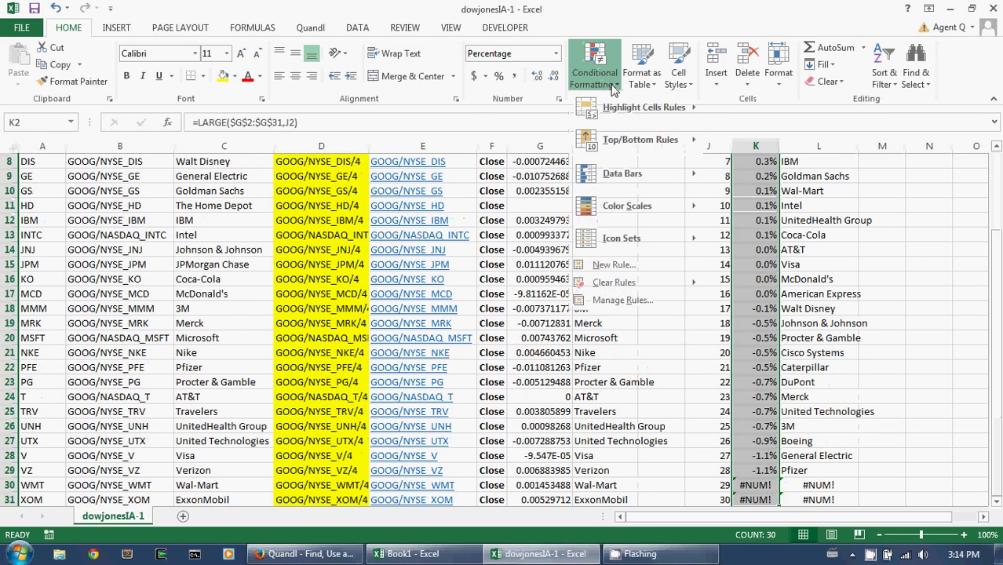
pyautogui.moveTo(625, 207)
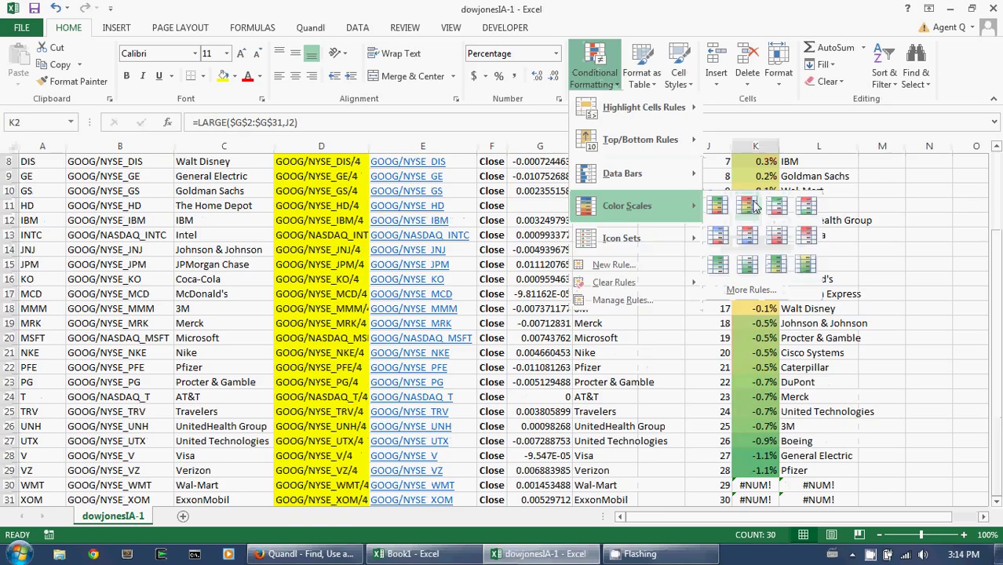
pyautogui.click(776, 206)
# Deselect column K and zoom out to 80% to view the whole table.
pyautogui.scroll(2, 576, 216)
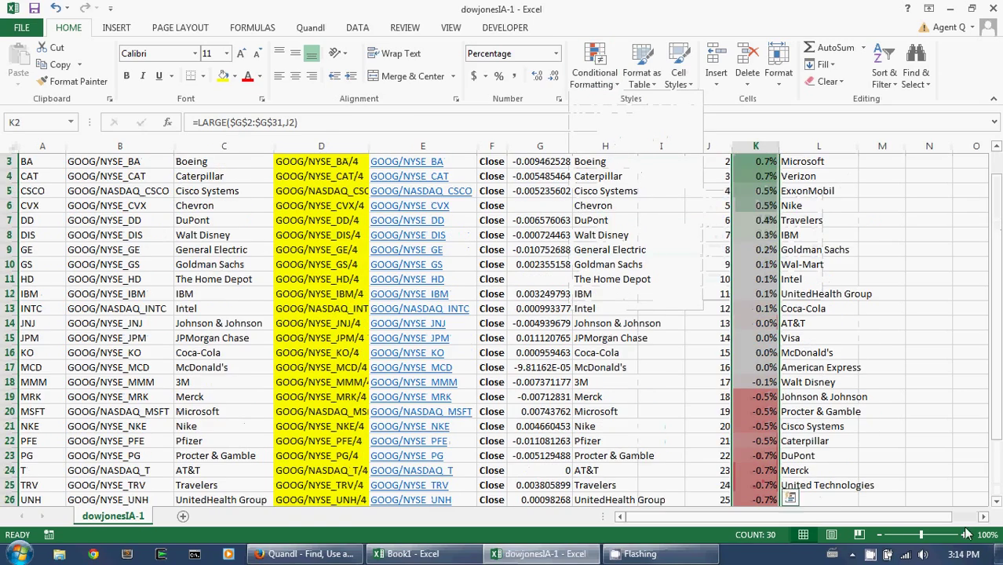
pyautogui.click(817, 382)
pyautogui.scroll(1, 816, 385)
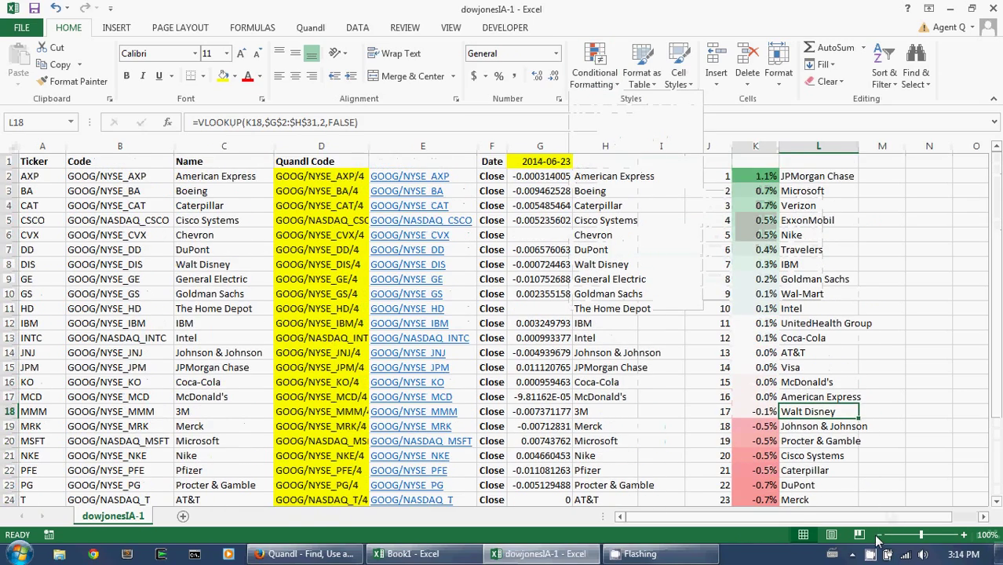
pyautogui.click(878, 535)
pyautogui.click(878, 535)
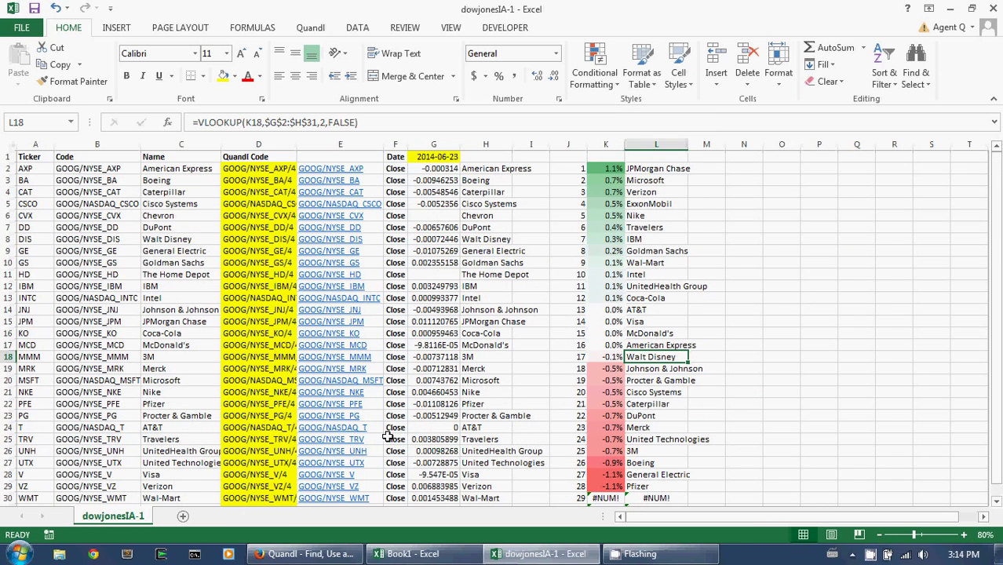
# Review the headers and rank formulas with the arrow keys, then select Quandl codes D2:D31.
pyautogui.click(69, 180)
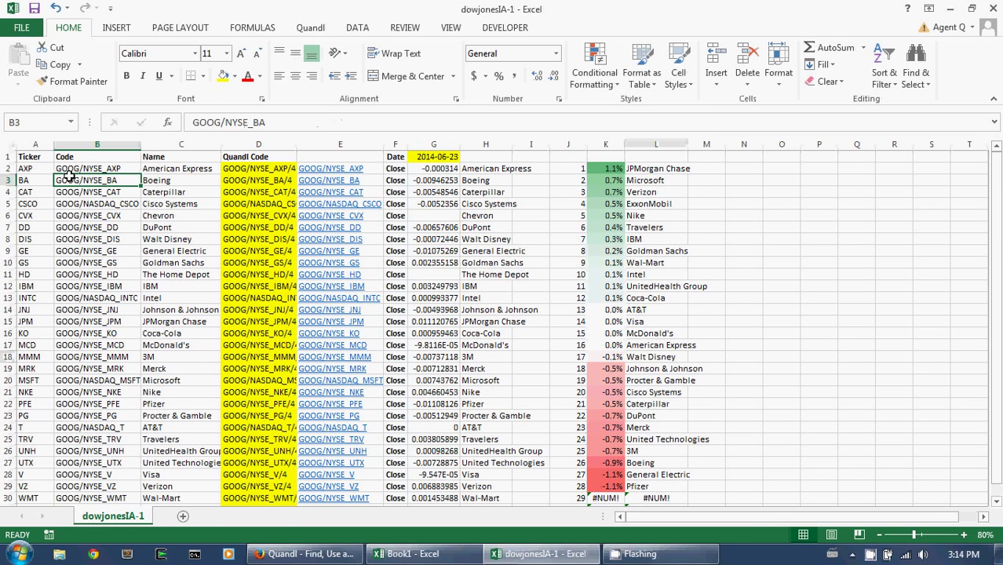
pyautogui.press('Up')
pyautogui.press('Up')
pyautogui.press('Right')
pyautogui.press('Right')
pyautogui.press('Right')
pyautogui.press('Right')
pyautogui.press('Right')
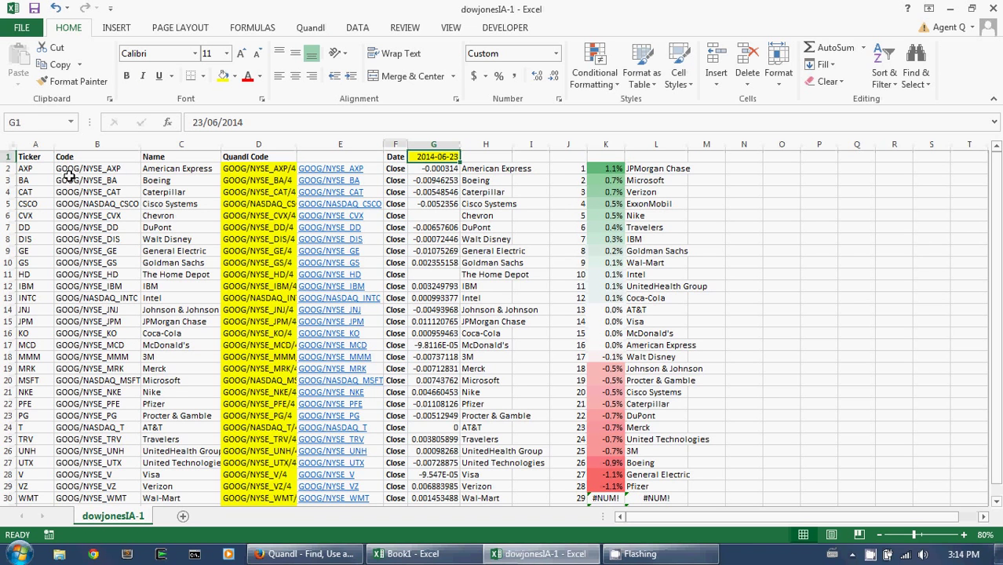
pyautogui.press('Right')
pyautogui.press('Right')
pyautogui.press('Right')
pyautogui.press('Right')
pyautogui.press('Right')
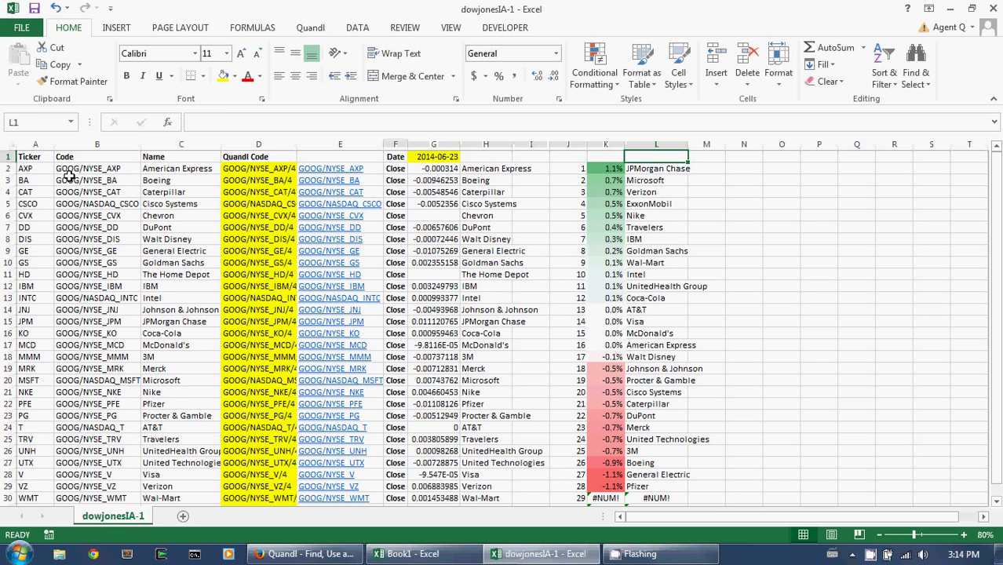
pyautogui.press('Down')
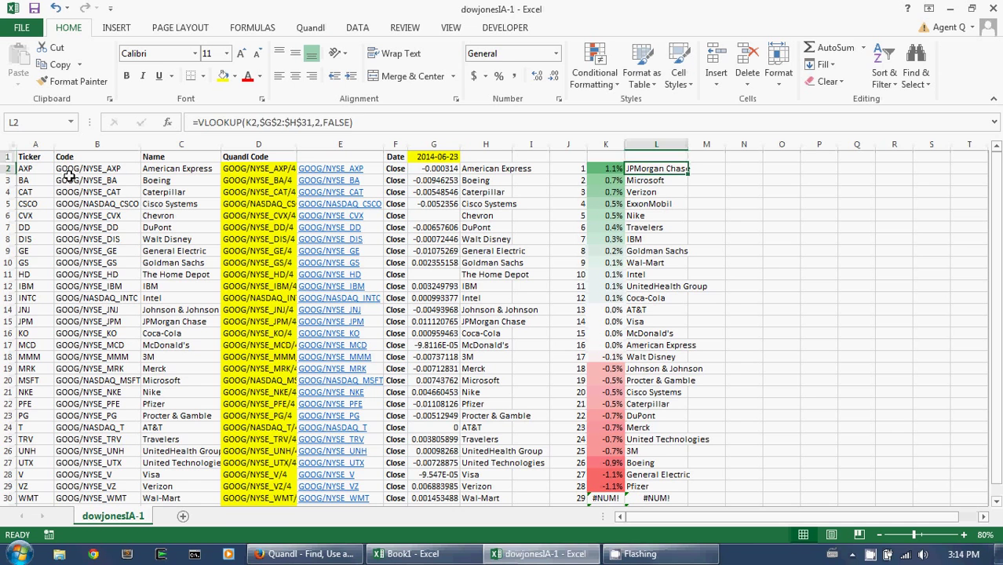
pyautogui.press('Left')
pyautogui.press('Left')
pyautogui.press('Left')
pyautogui.press('Left')
pyautogui.press('Left')
pyautogui.press('Left')
pyautogui.press('Left')
pyautogui.press('Left')
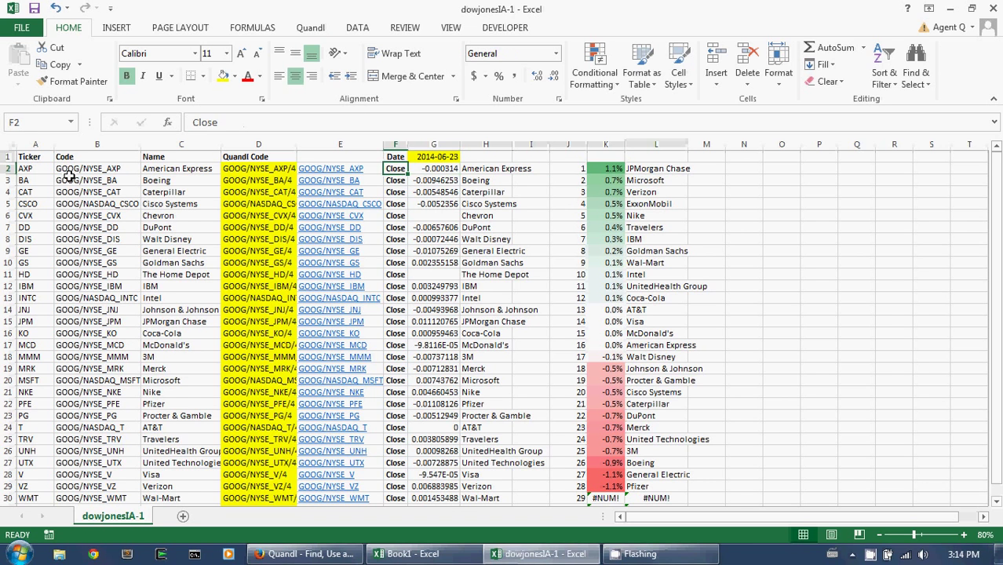
pyautogui.hotkey('ctrl', 'shift', 'Down')
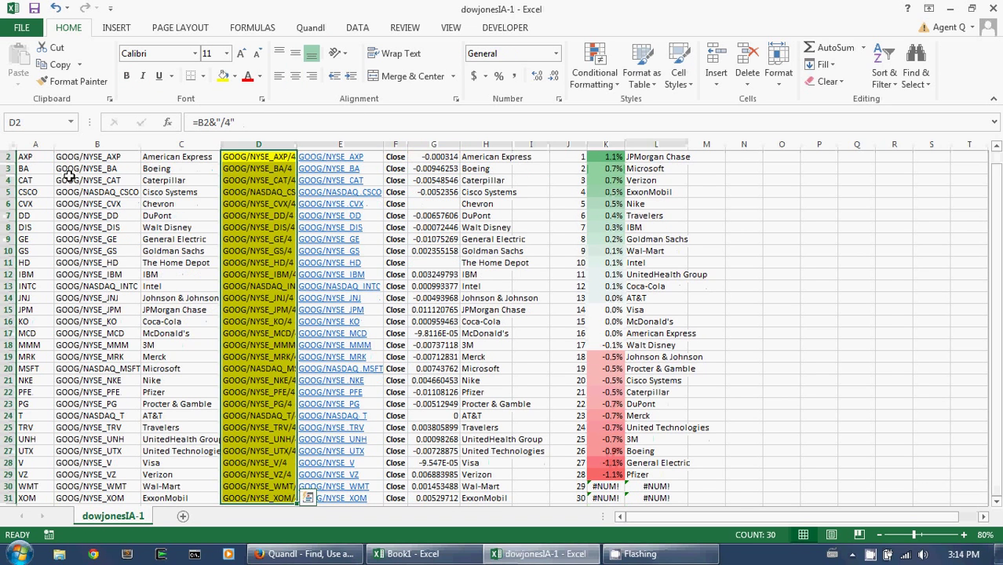
# Download fresh Quandl data for the selected codes, confirm the overwrite, and check the date in G1.
pyautogui.click(305, 30)
pyautogui.click(79, 64)
pyautogui.click(436, 340)
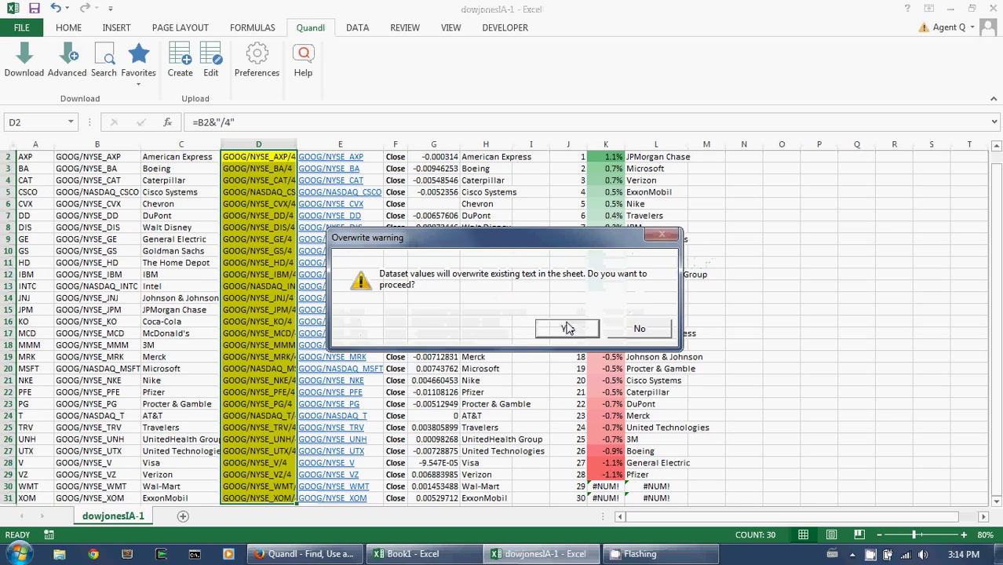
pyautogui.click(569, 327)
pyautogui.scroll(1, 467, 308)
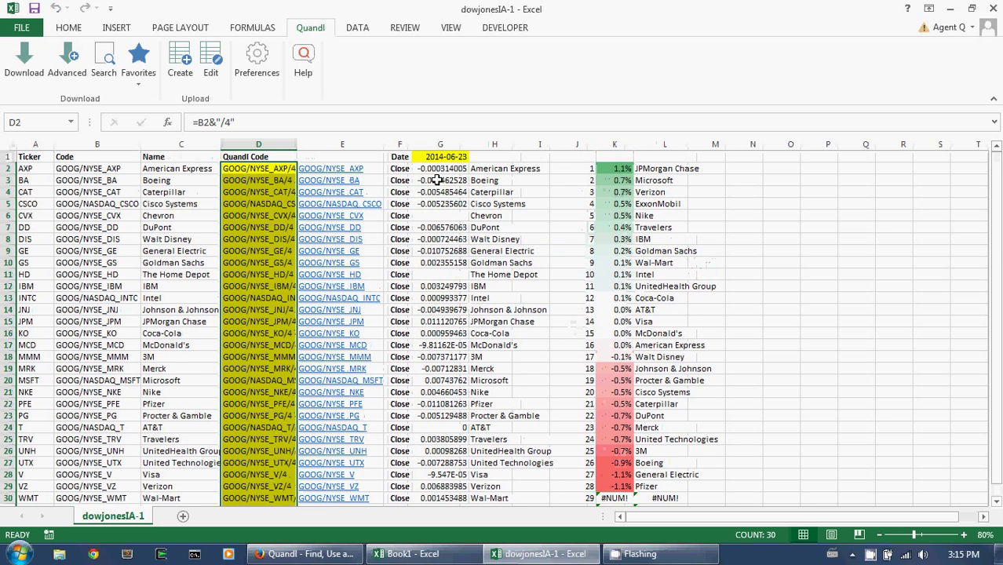
pyautogui.click(449, 157)
# Reselect D2:D31 and download monthly-frequency Quandl data, overwriting existing values, then inspect K2.
pyautogui.click(258, 169)
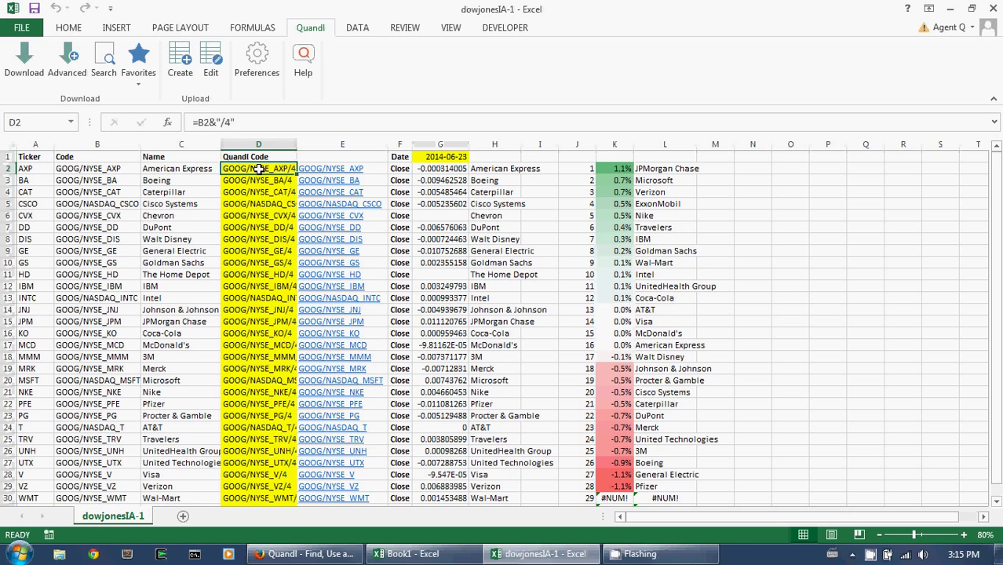
pyautogui.hotkey('shift', 'Down')
pyautogui.hotkey('shift', 'Down')
pyautogui.hotkey('ctrl', 'shift', 'Down')
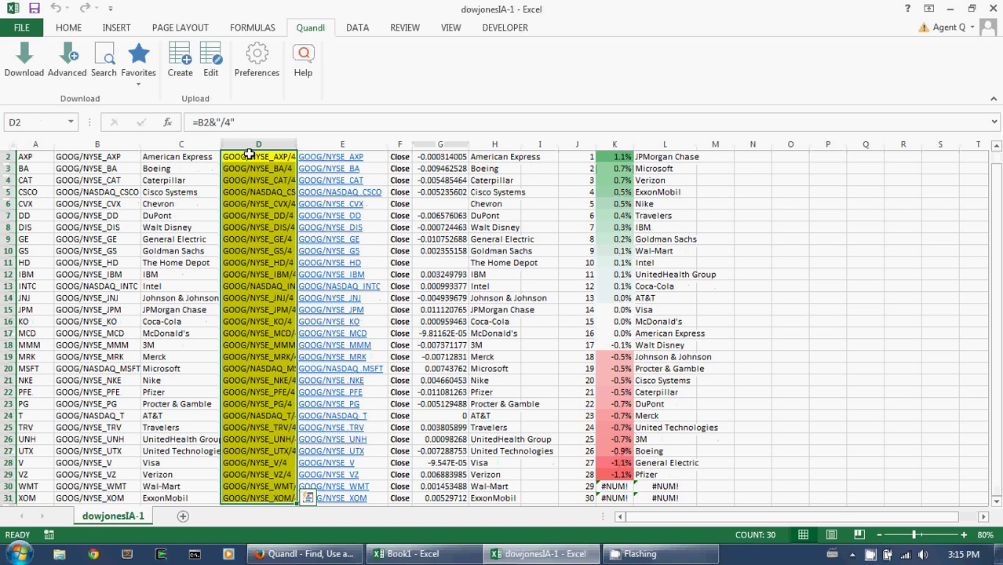
pyautogui.click(79, 76)
pyautogui.click(565, 251)
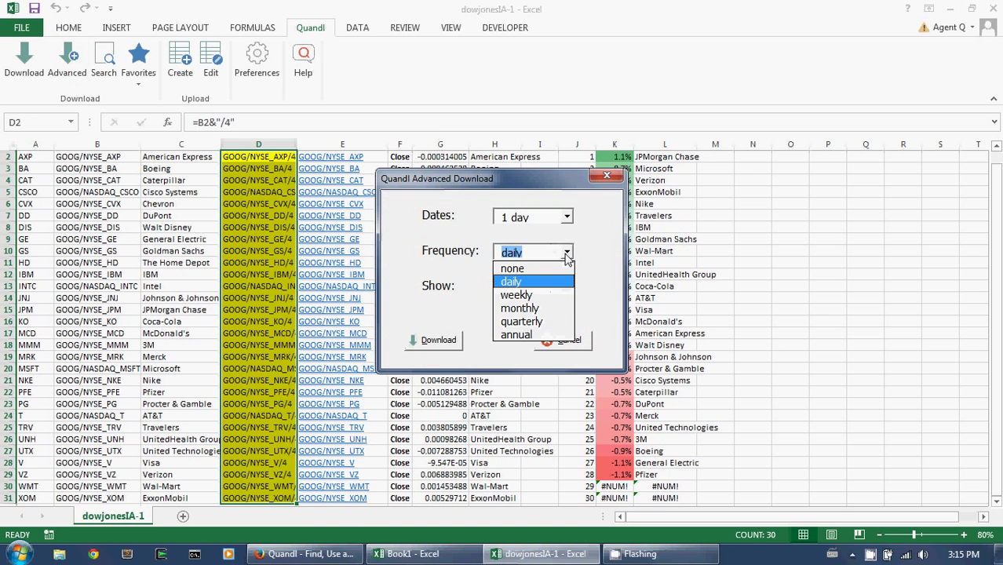
pyautogui.click(537, 309)
pyautogui.click(433, 340)
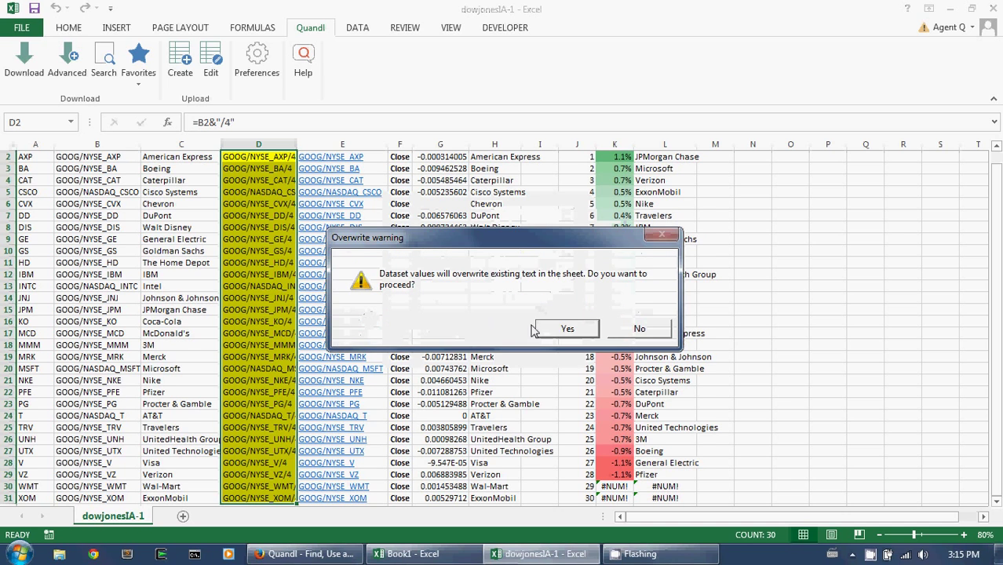
pyautogui.click(537, 329)
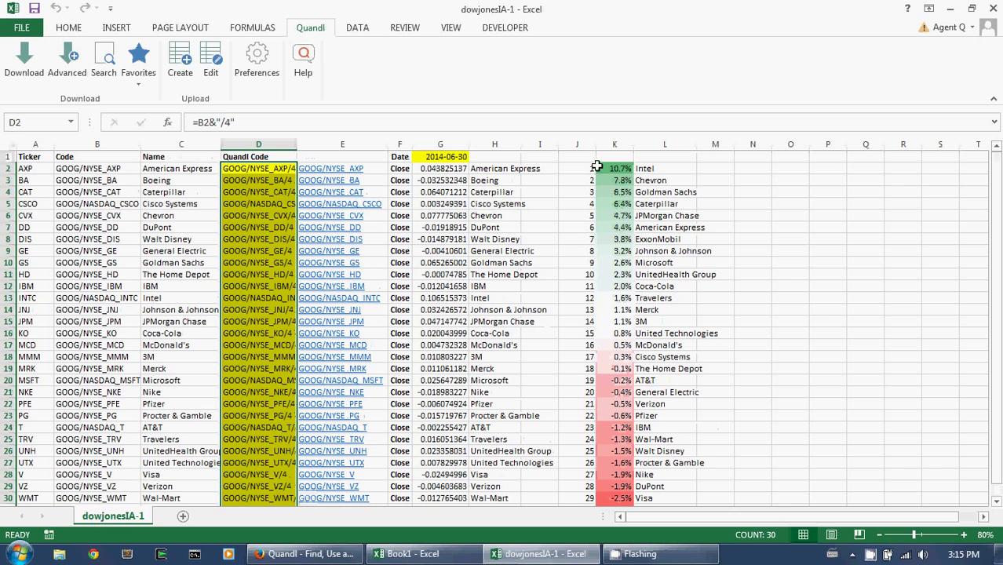
pyautogui.click(623, 170)
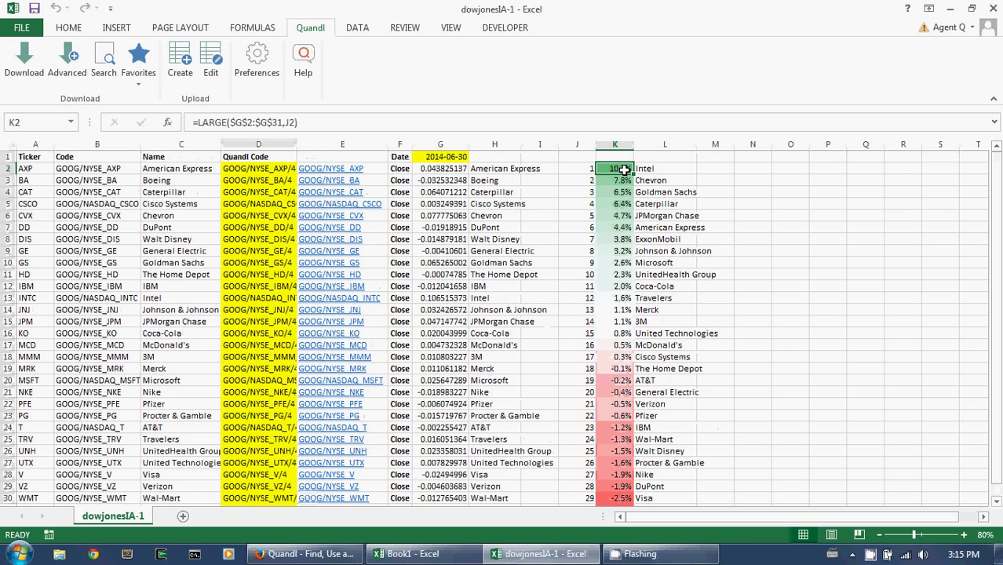
# Step down column K to check all 30 monthly ranks, ending at Boeing -3.3%.
pyautogui.press('Down')
pyautogui.scroll(-1, 623, 170)
pyautogui.press('Down')
pyautogui.press('Down')
pyautogui.press('Down')
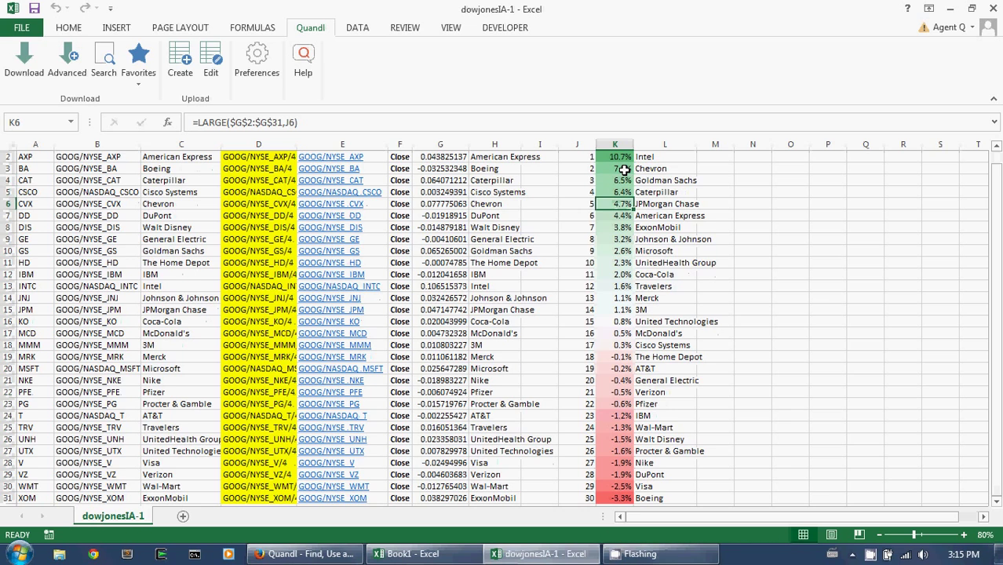
pyautogui.scroll(1, 503, 267)
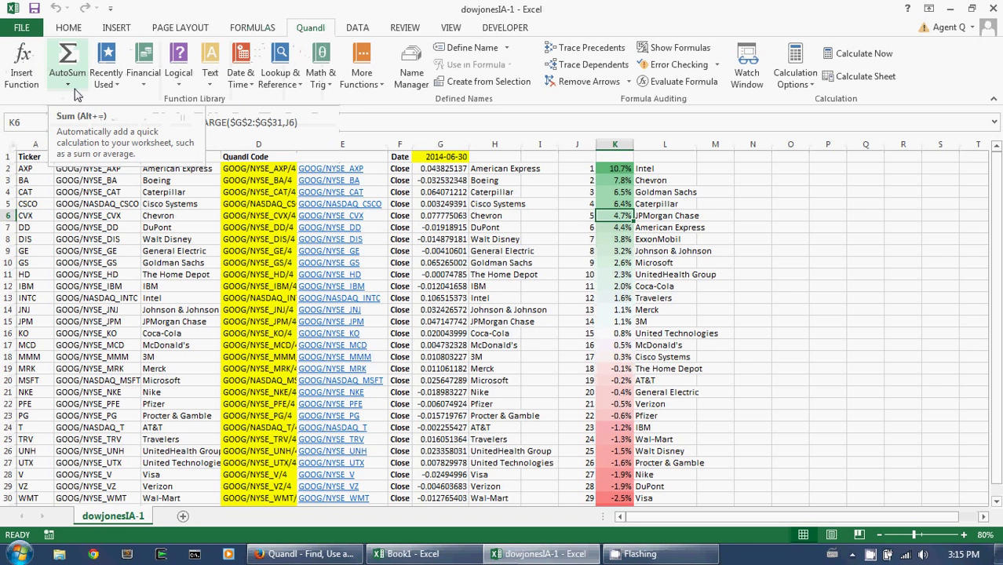
# Inspect the General Electric name in C9 and bring back the Quandl add-in tools.
pyautogui.click(157, 251)
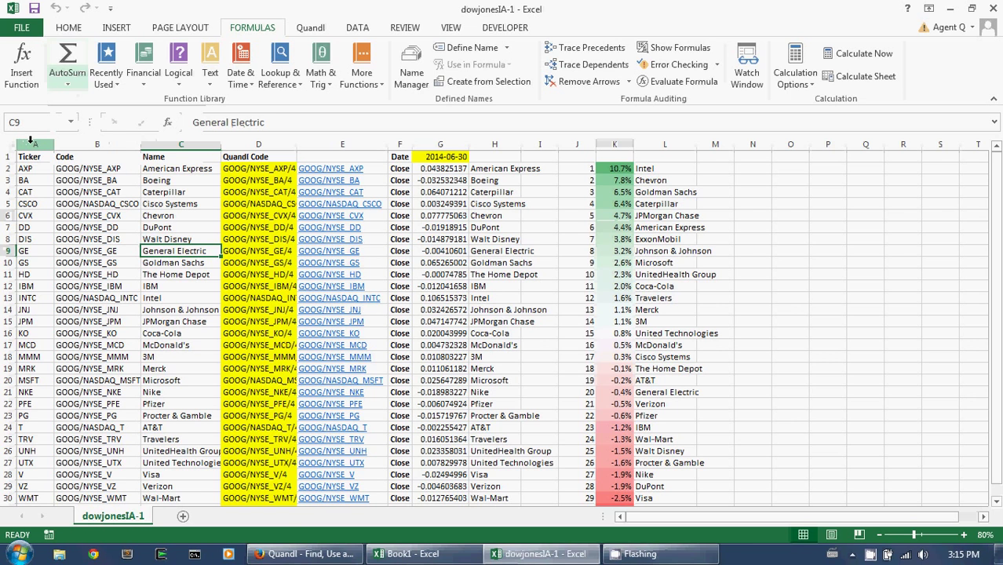
pyautogui.click(311, 30)
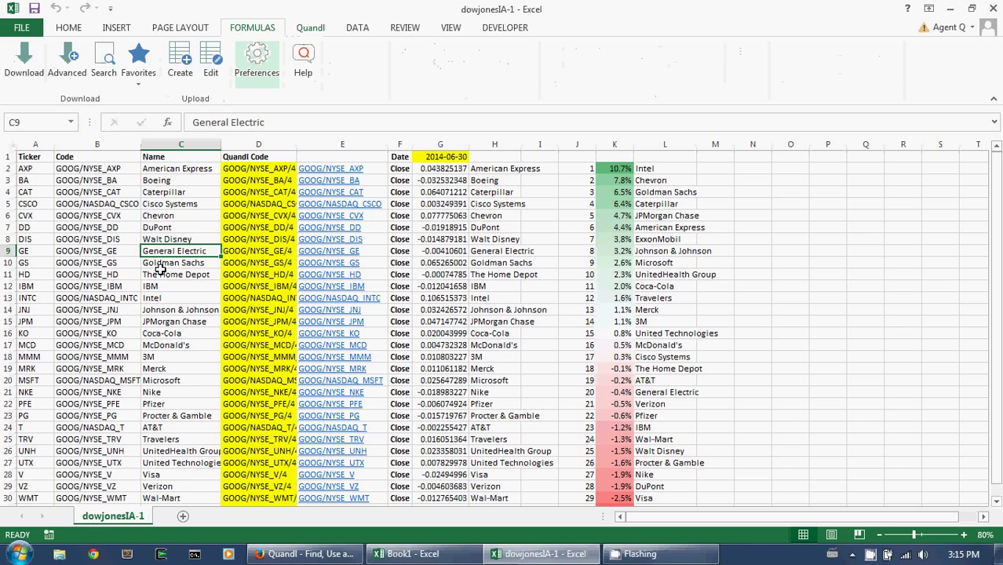